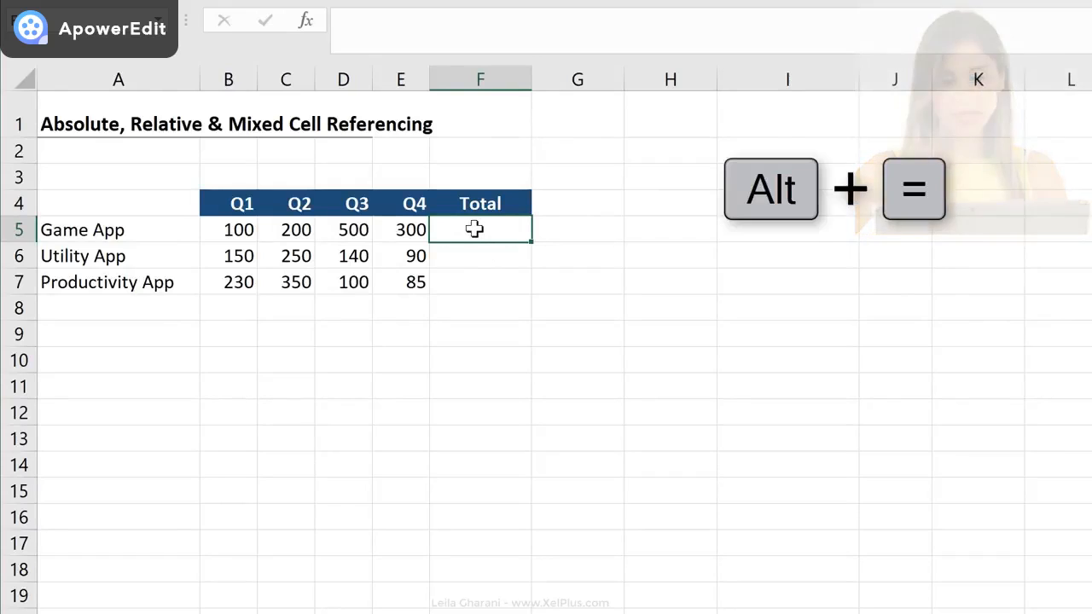
Sum the Game App's Q1 to Q4 values in F5 with =SUM(B5:E5) and fill the formula down to F7.
key("alt+equal")
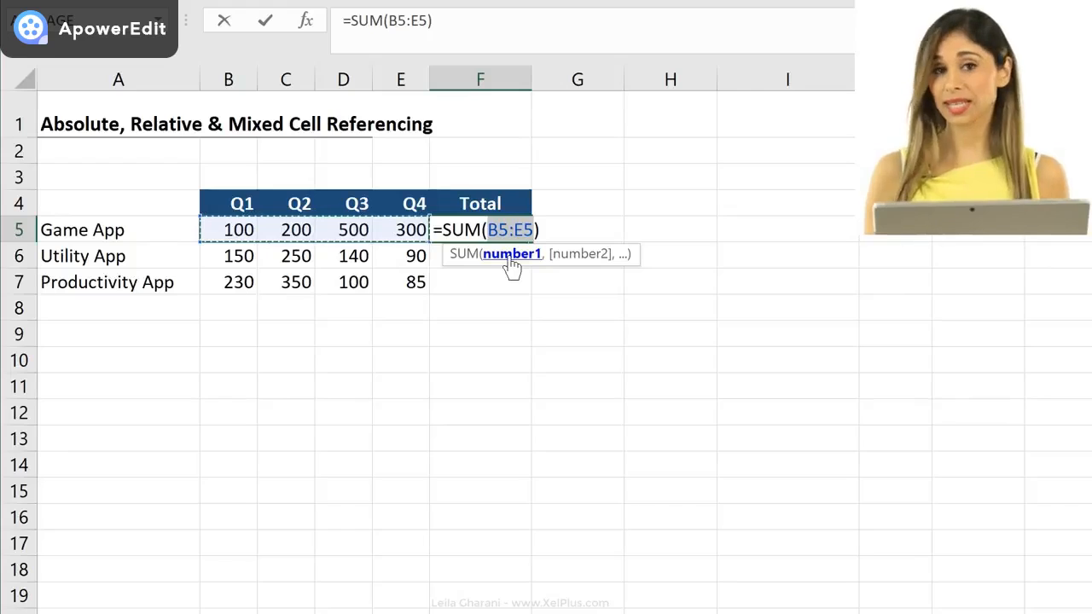
key("ctrl+Return")
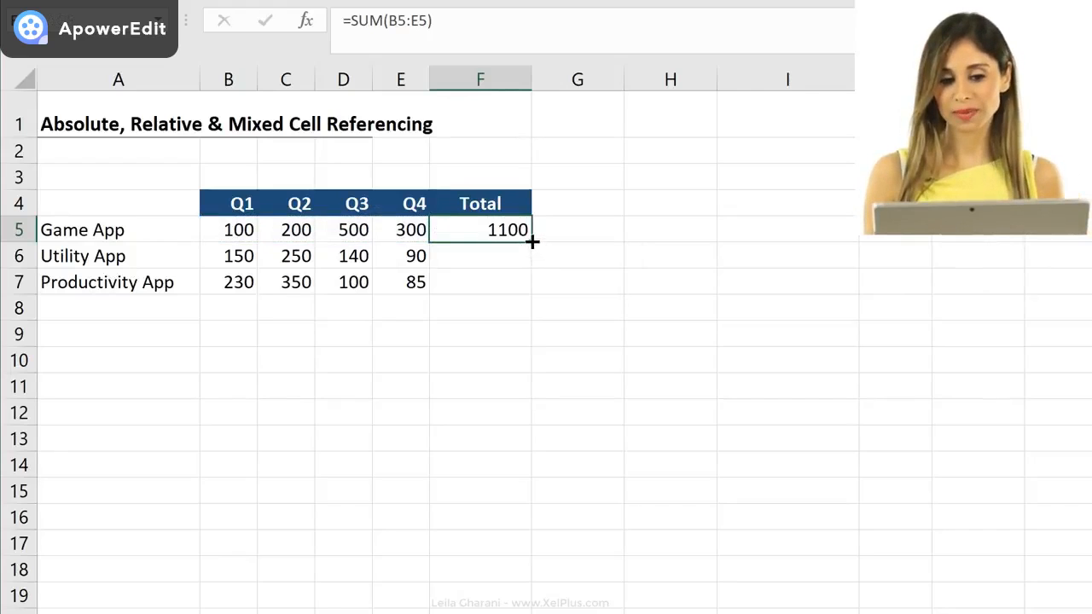
double_click(531, 242)
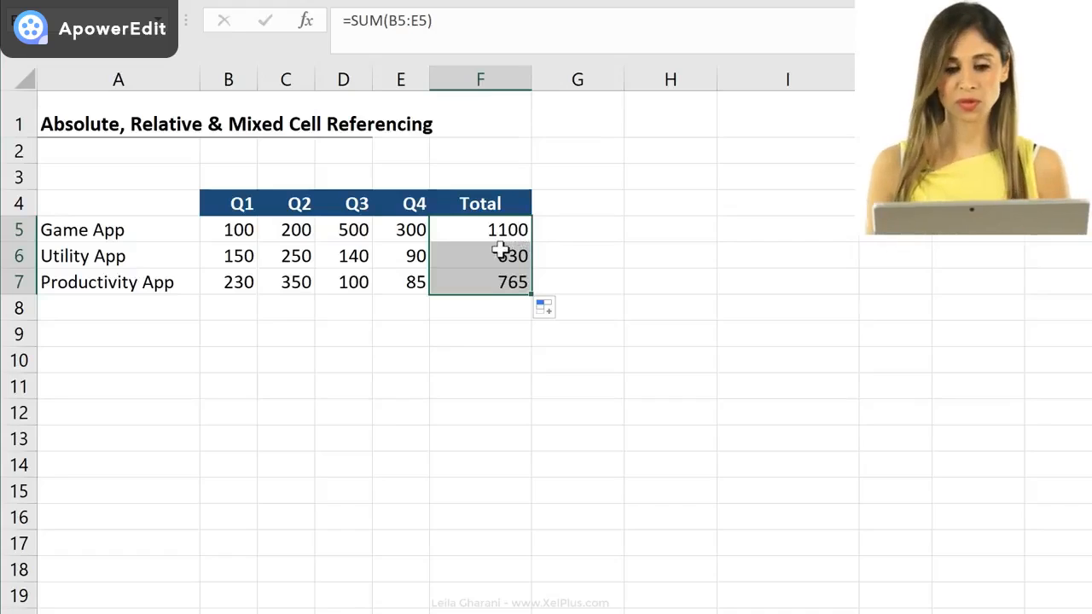
Inspect which cells the total formulas in F5 and F7 refer to, leaving the formulas as they are.
left_click(492, 230)
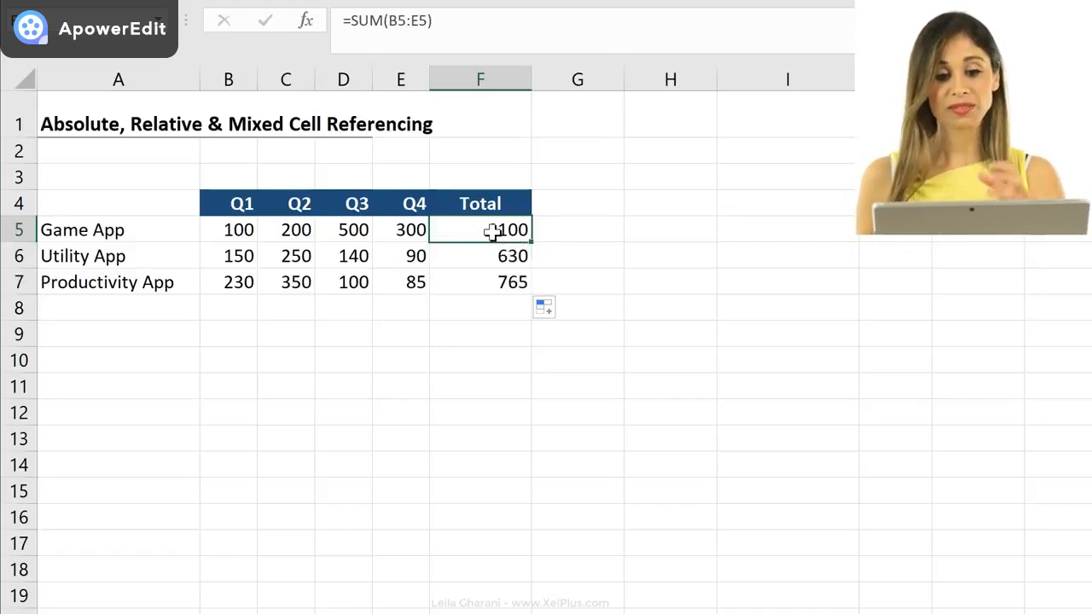
left_click(445, 20)
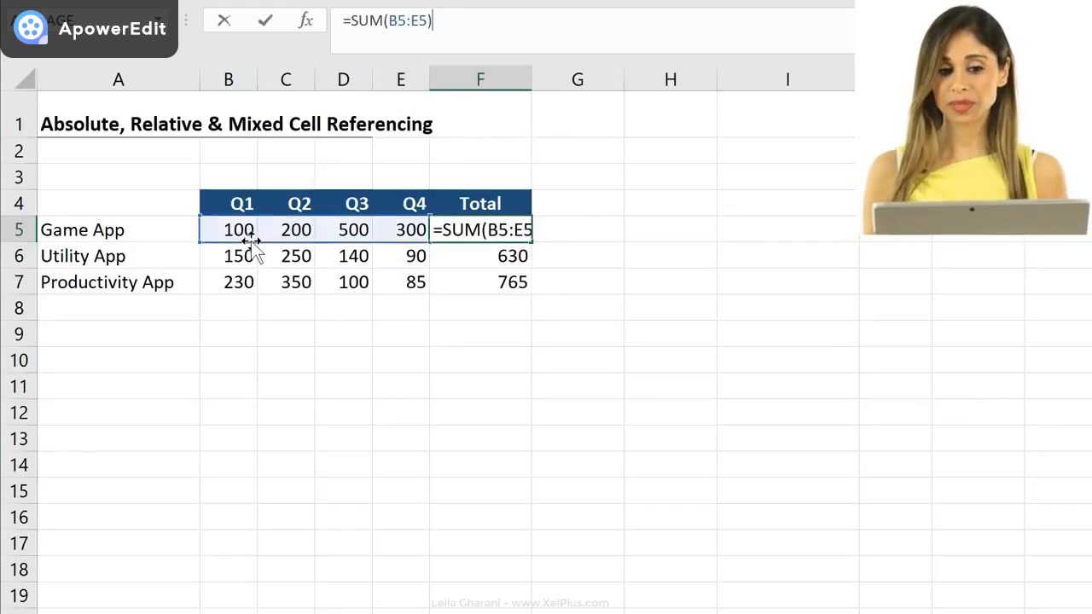
key("Escape")
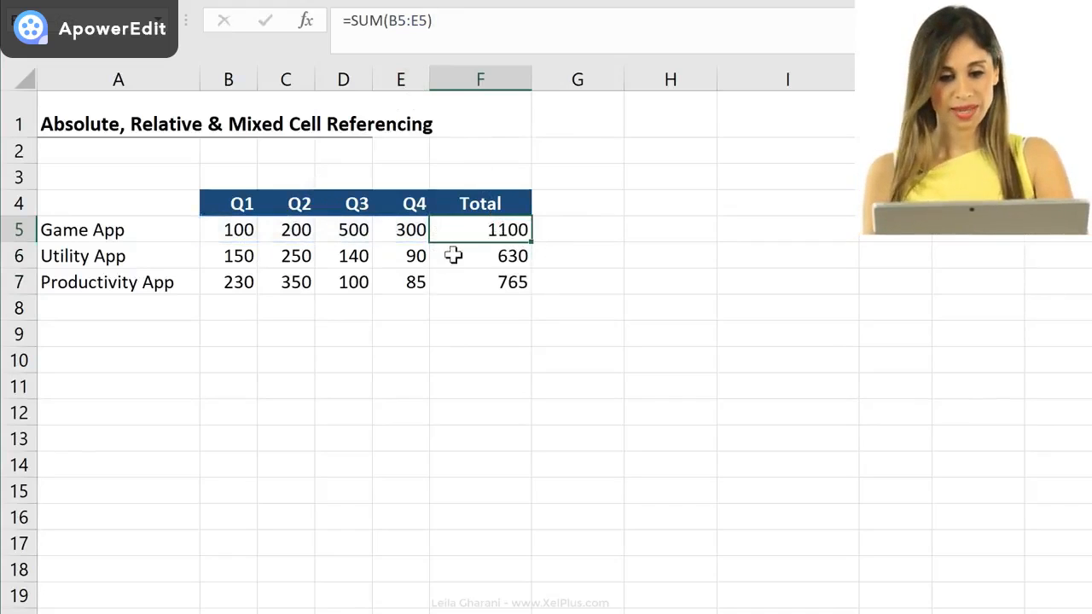
left_click(487, 280)
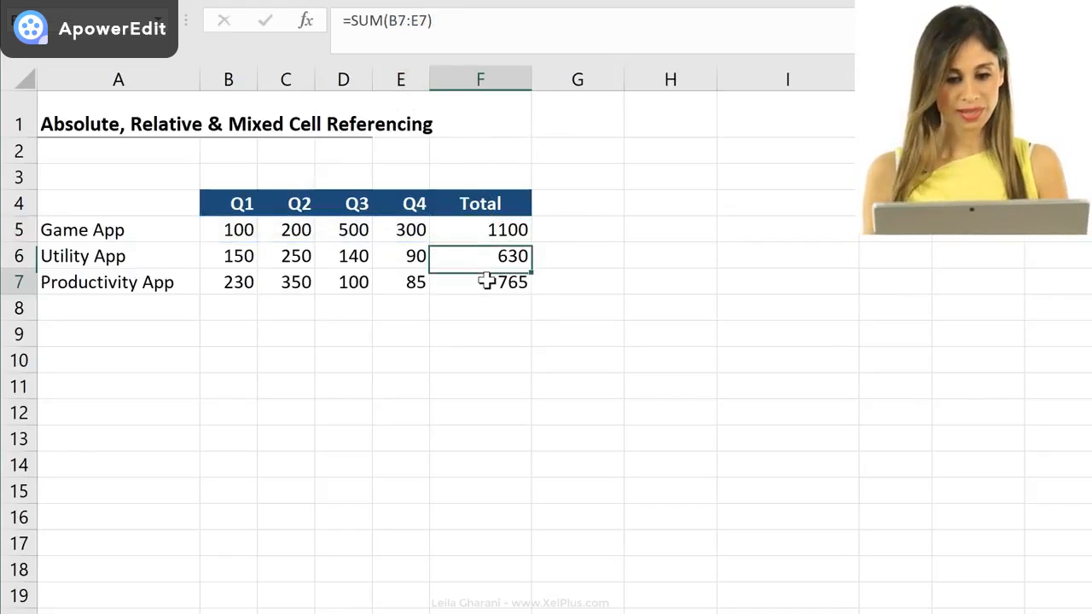
left_click(451, 20)
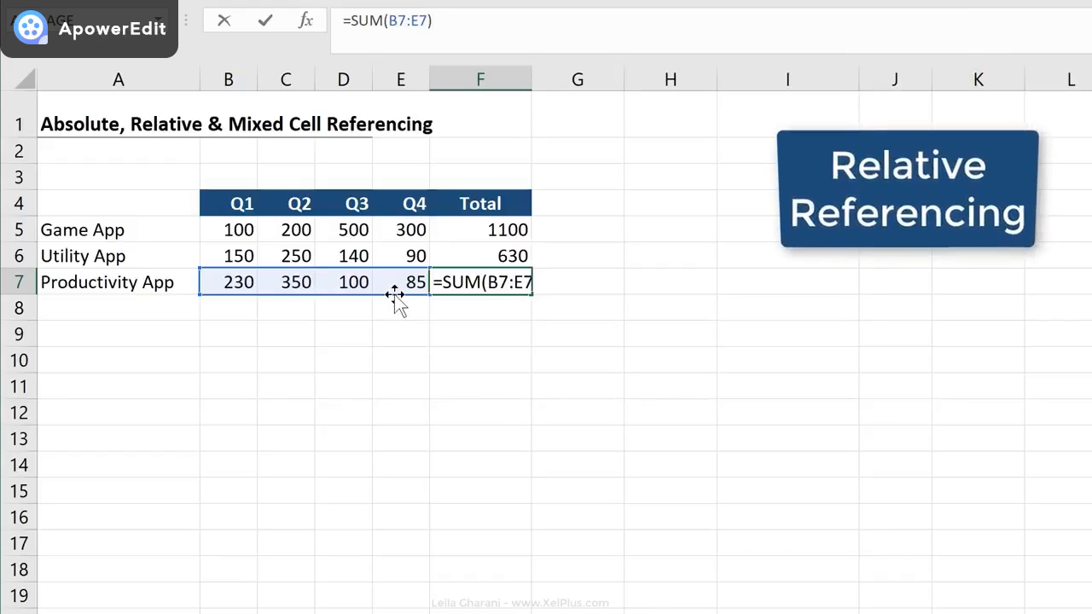
key("ctrl+Return")
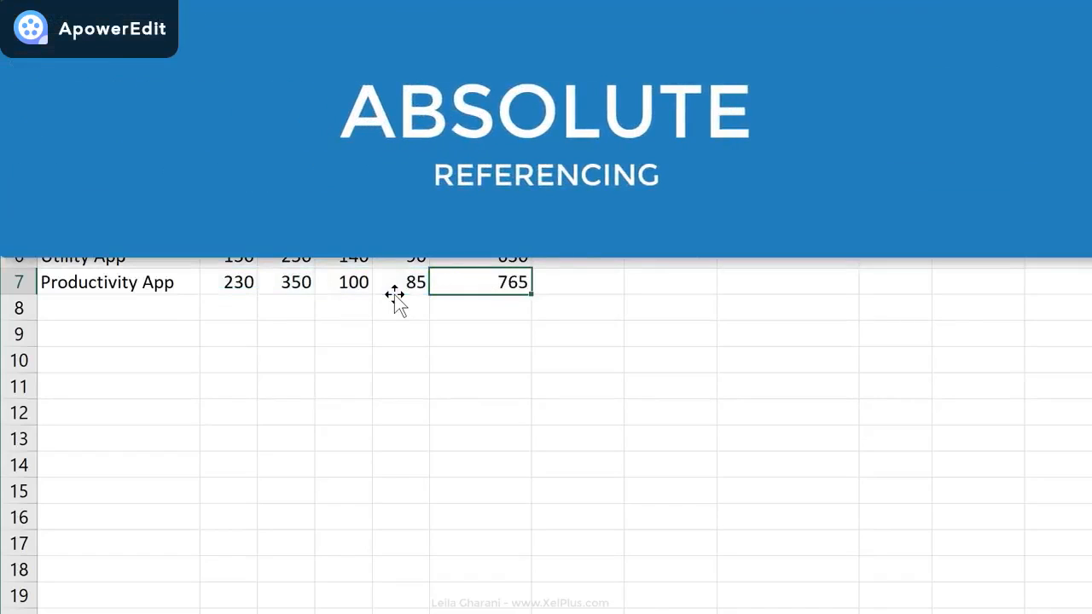
Add a grand total in F8 with =SUM(F5:F7).
key("Down")
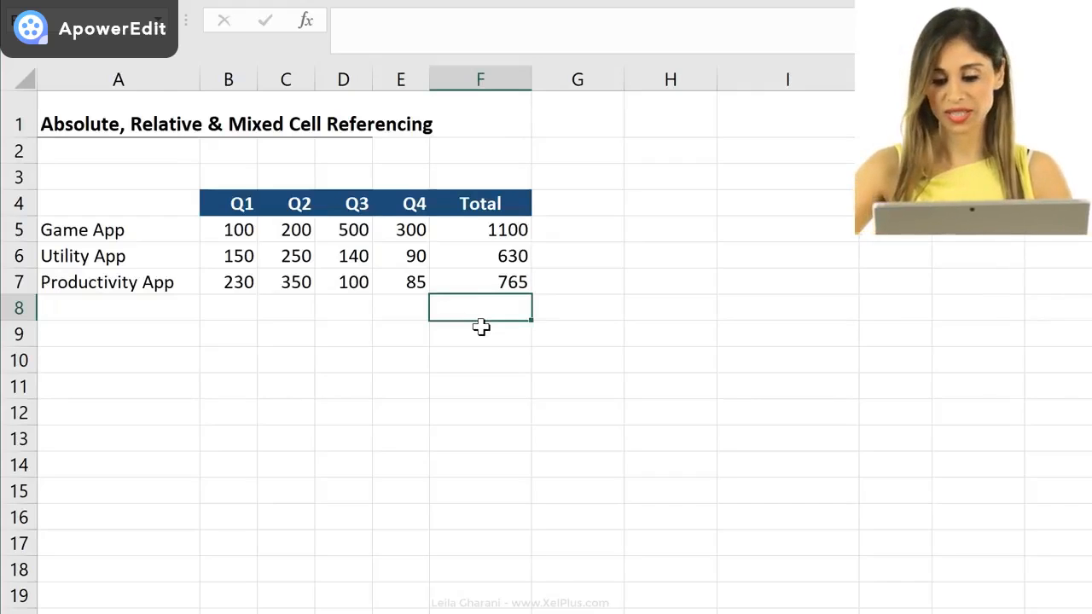
key("alt+equal")
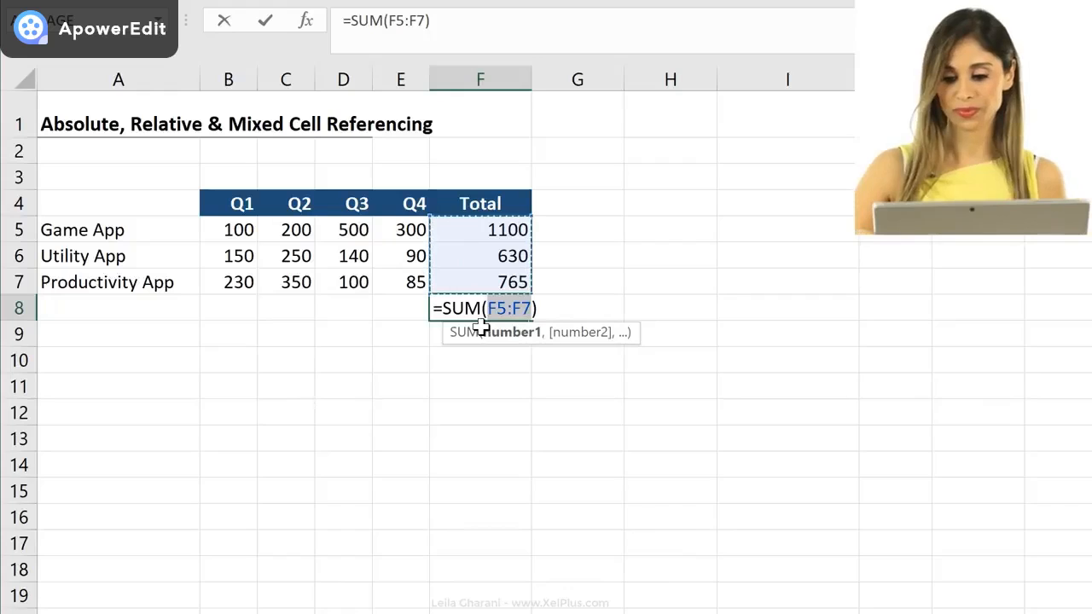
key("ctrl+Return")
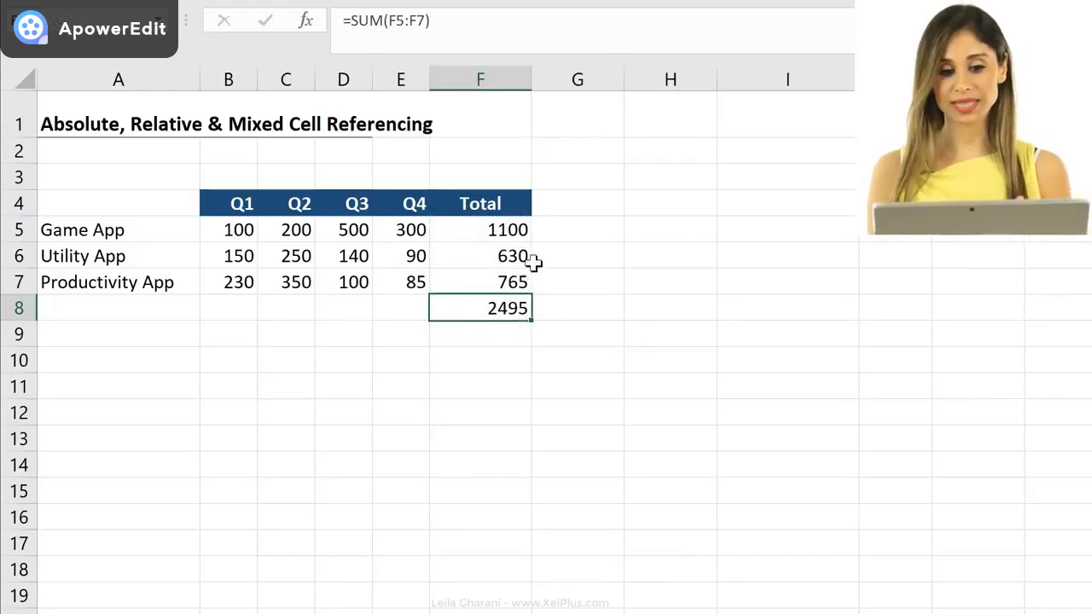
Calculate the Game App's share of the grand total in G5 with =F5/F8 and format it as a percentage.
left_click(578, 229)
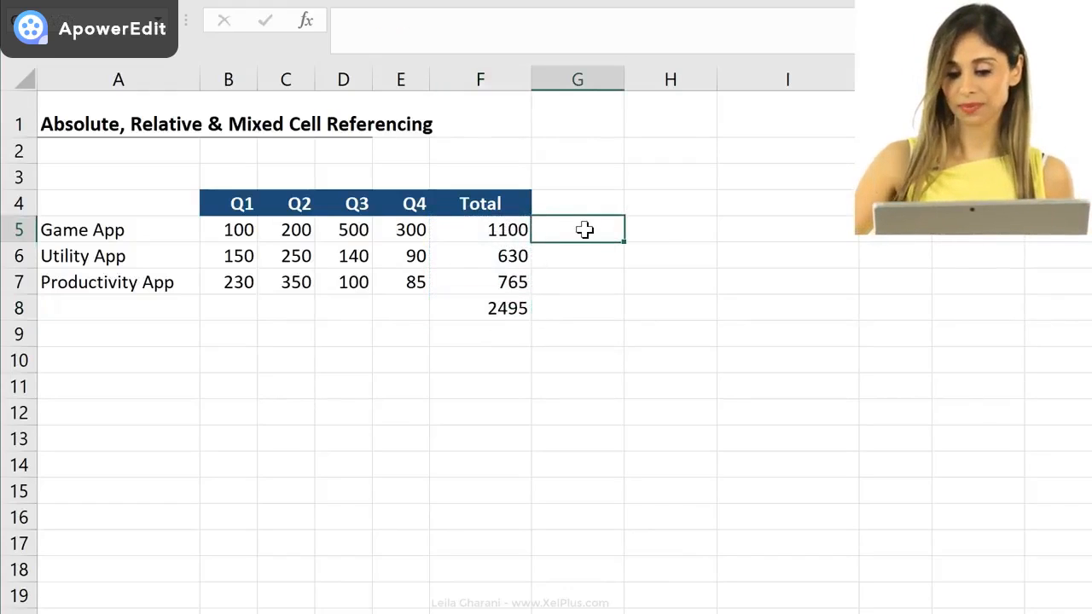
type("=")
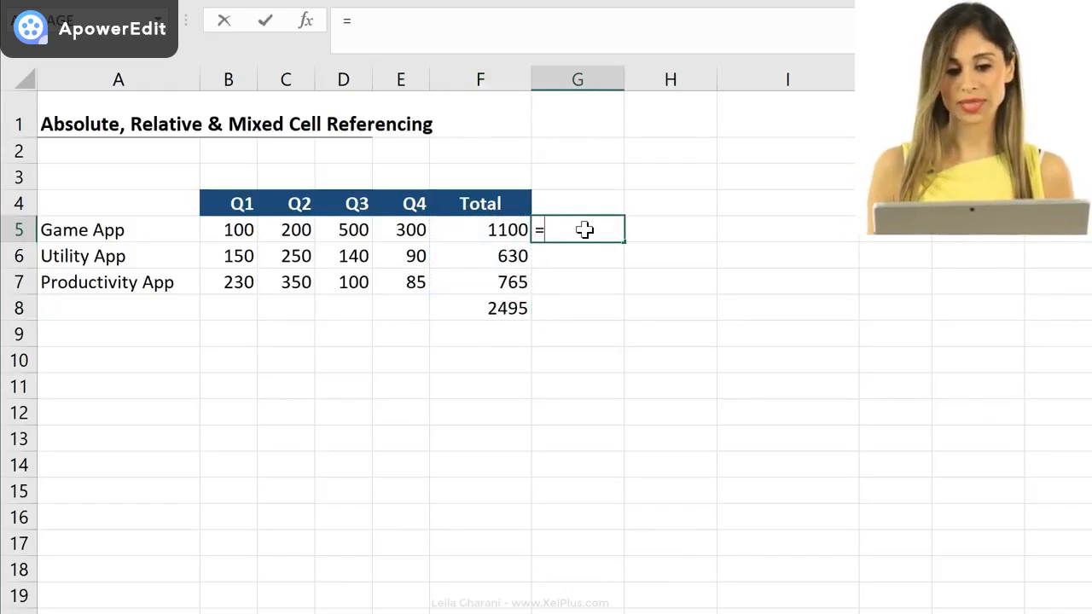
left_click(489, 236)
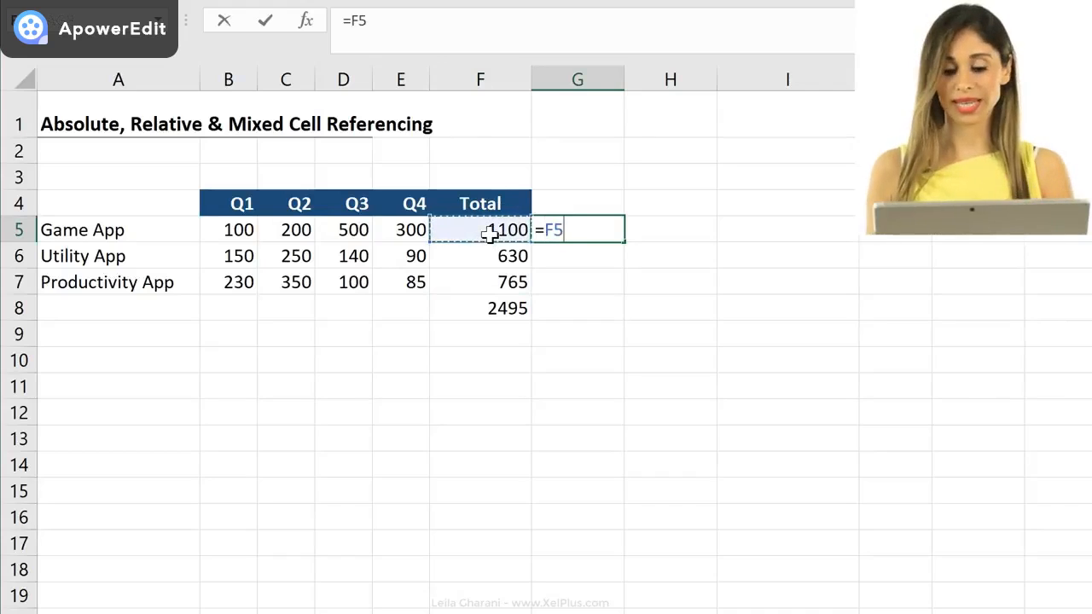
type("/")
left_click(495, 311)
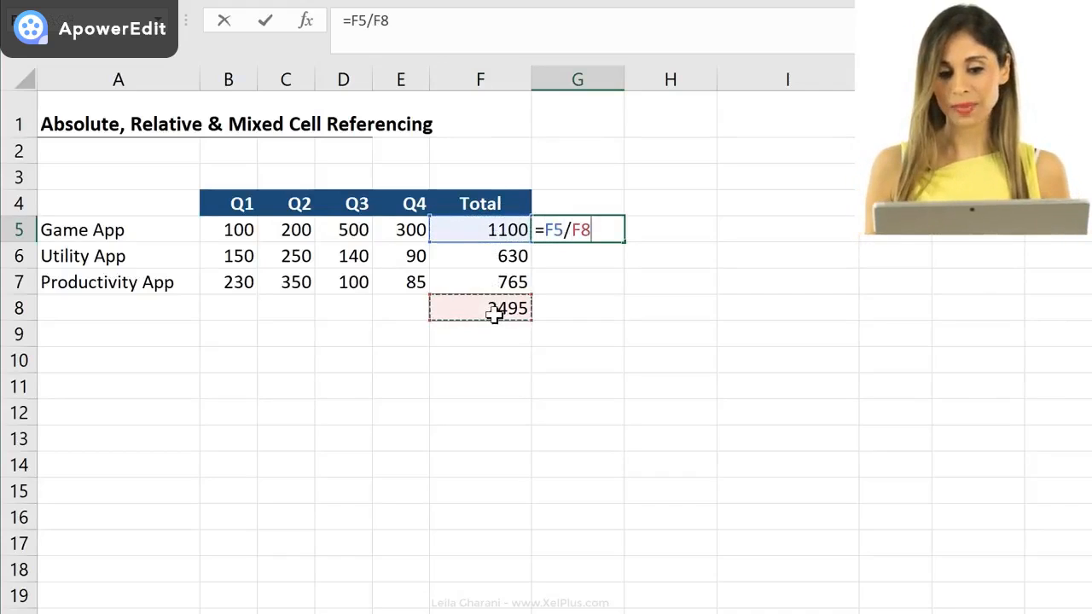
key("ctrl+Return")
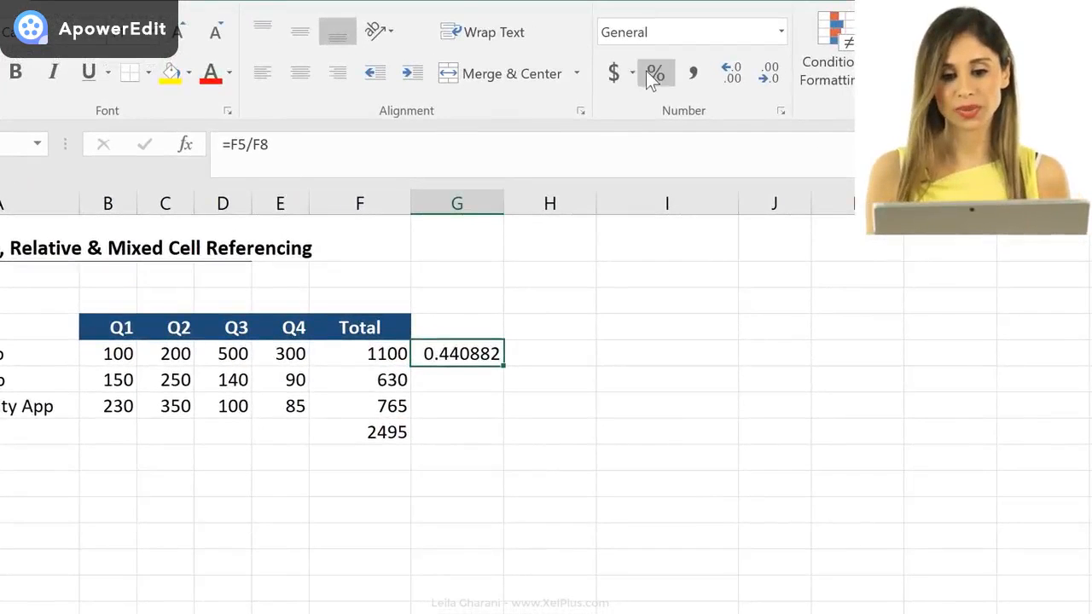
left_click(654, 74)
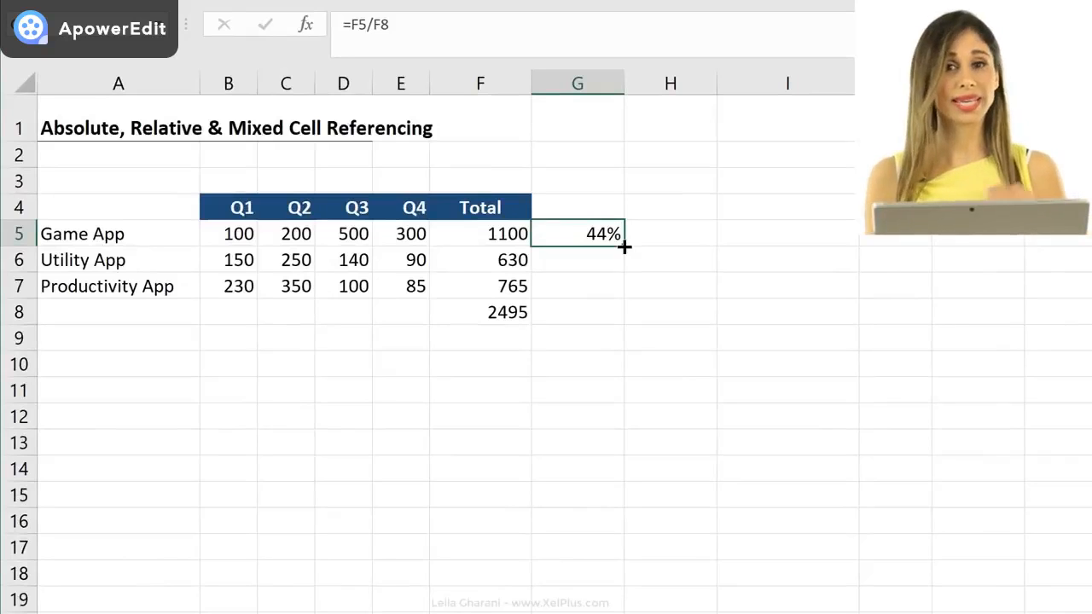
Try filling the share formula from G5 down to G6 and inspect the cell references in the copy.
left_click_drag(624, 246, 629, 283)
left_click(578, 257)
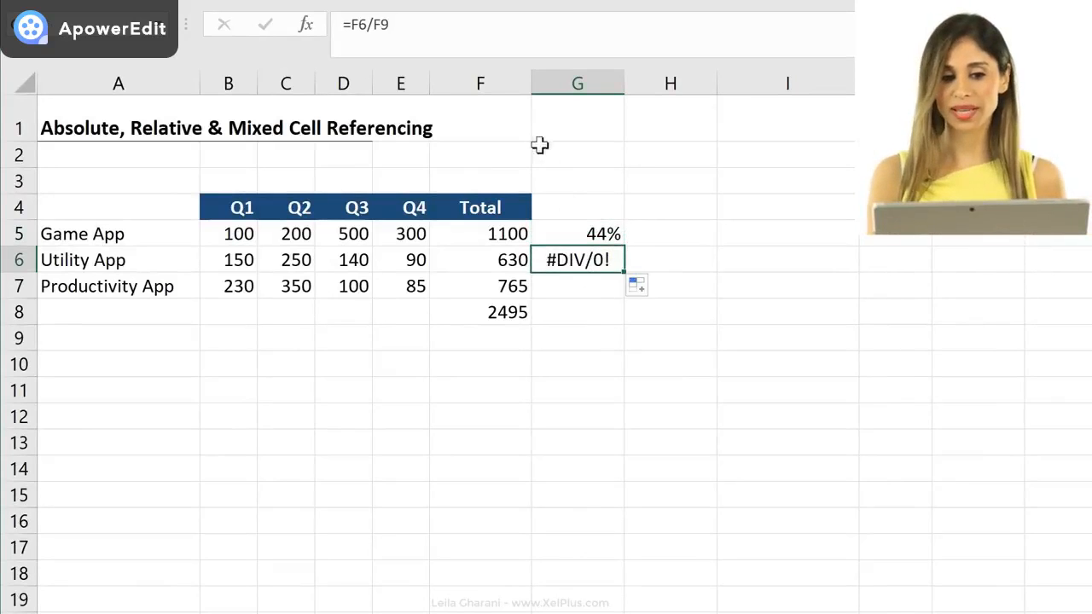
left_click(402, 28)
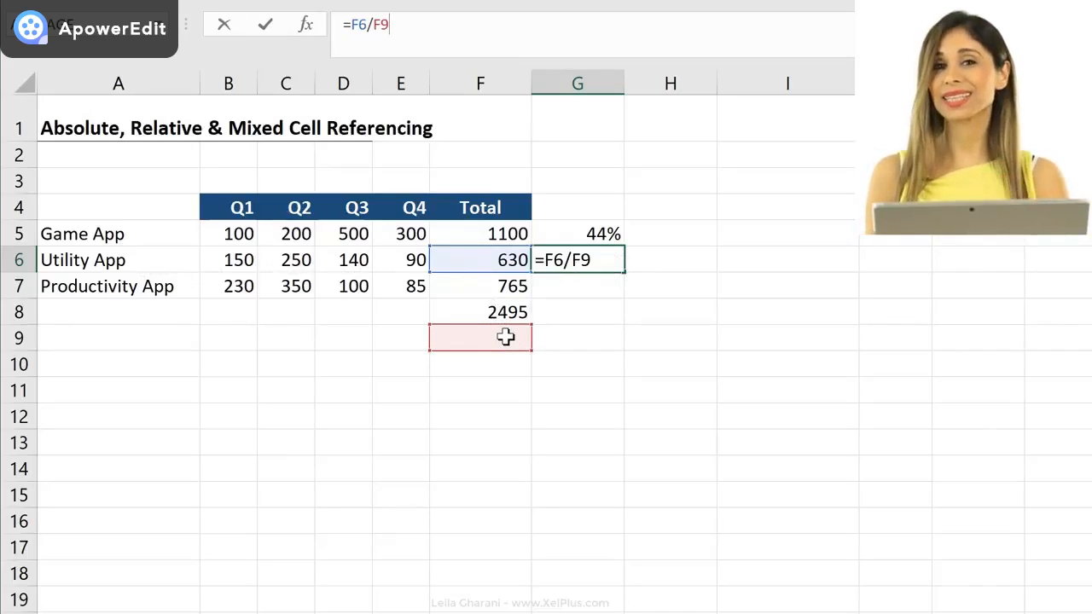
key("ctrl+Return")
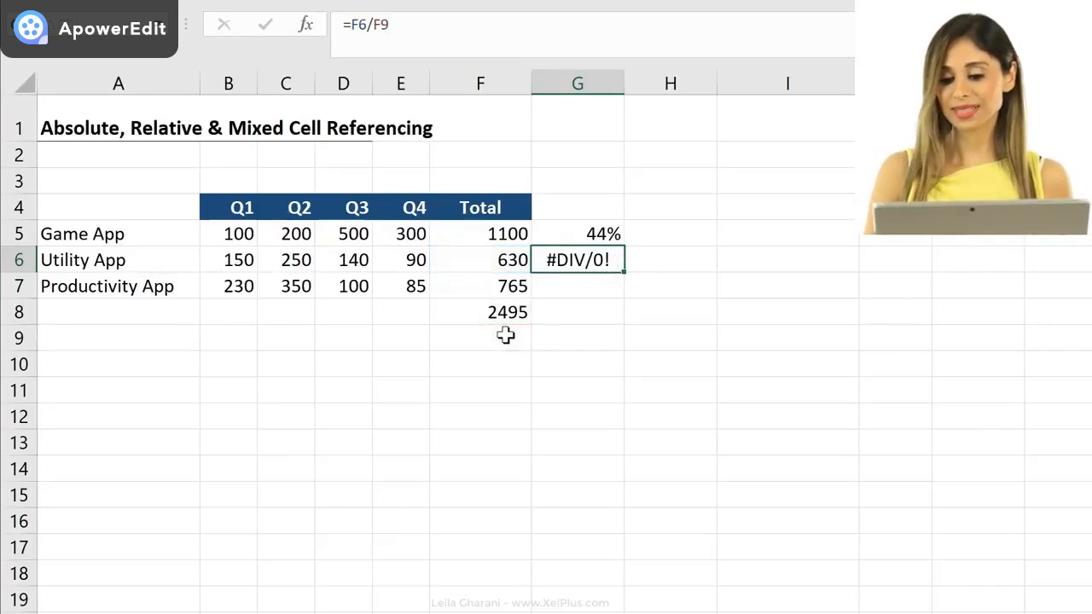
Make the grand total reference absolute in G5 so the formula reads =F5/$F$8, and fill it down to G7.
key("Up")
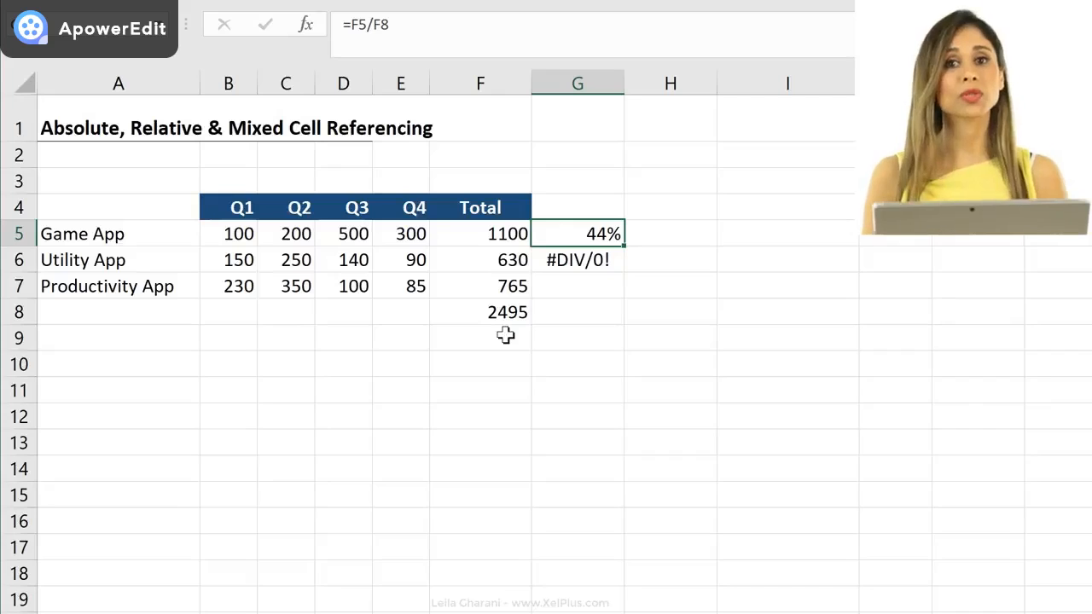
left_click(383, 27)
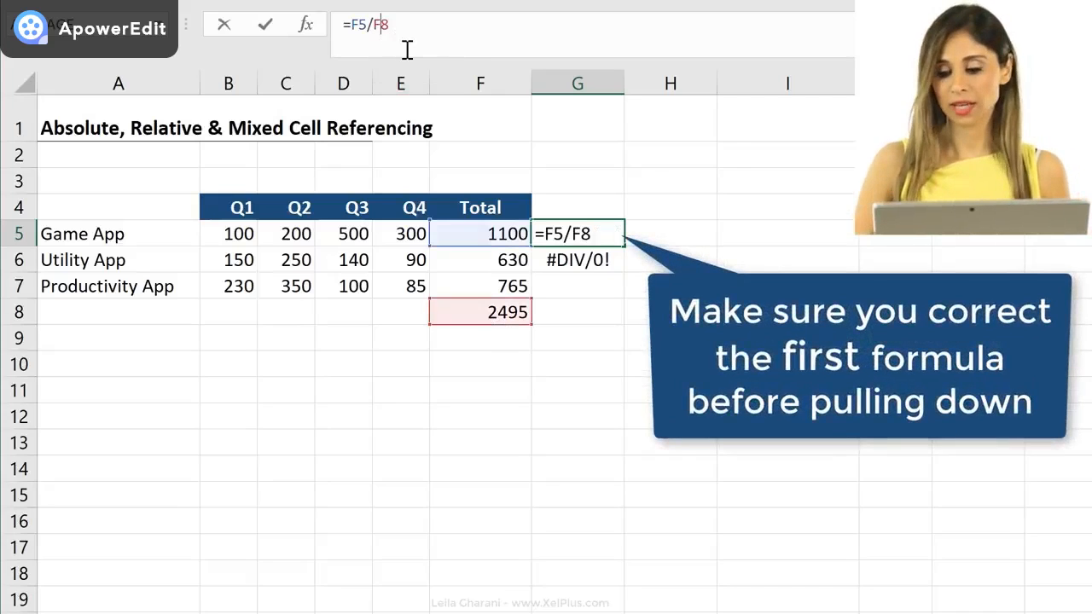
key("Left")
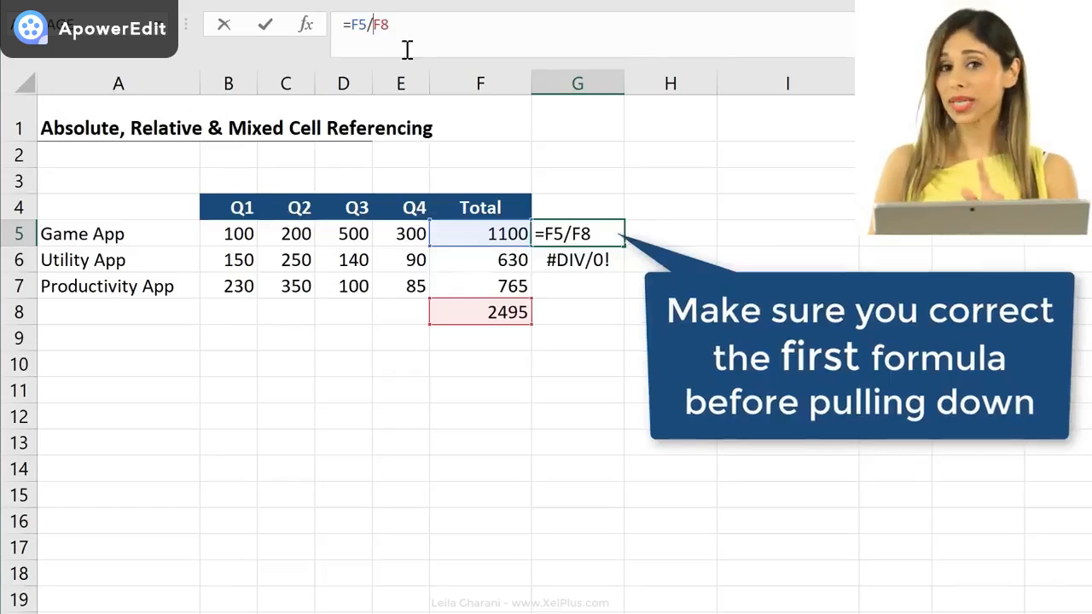
key("F4")
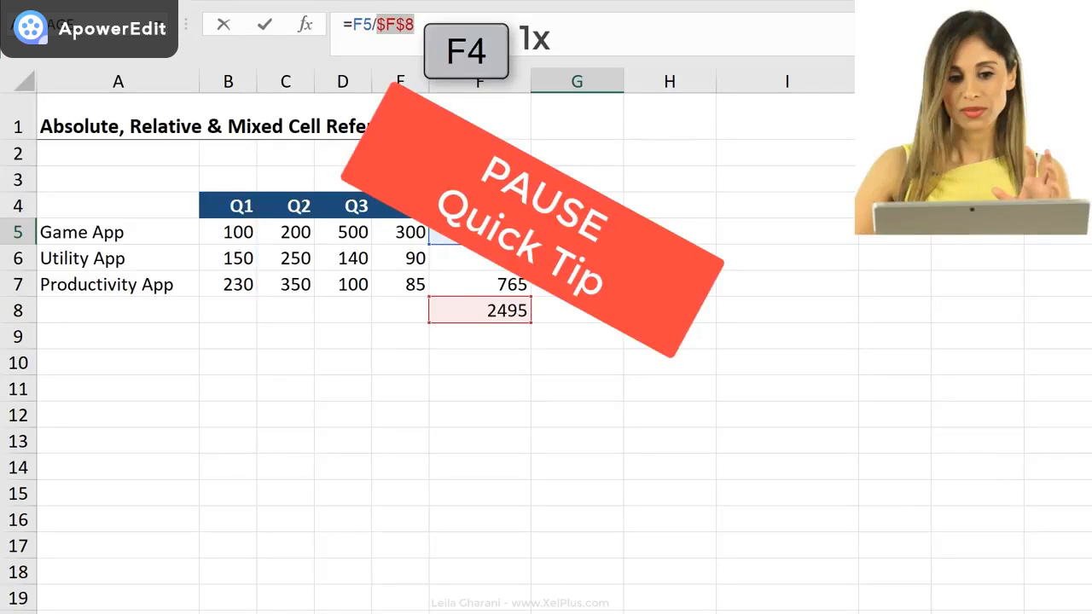
key("F4")
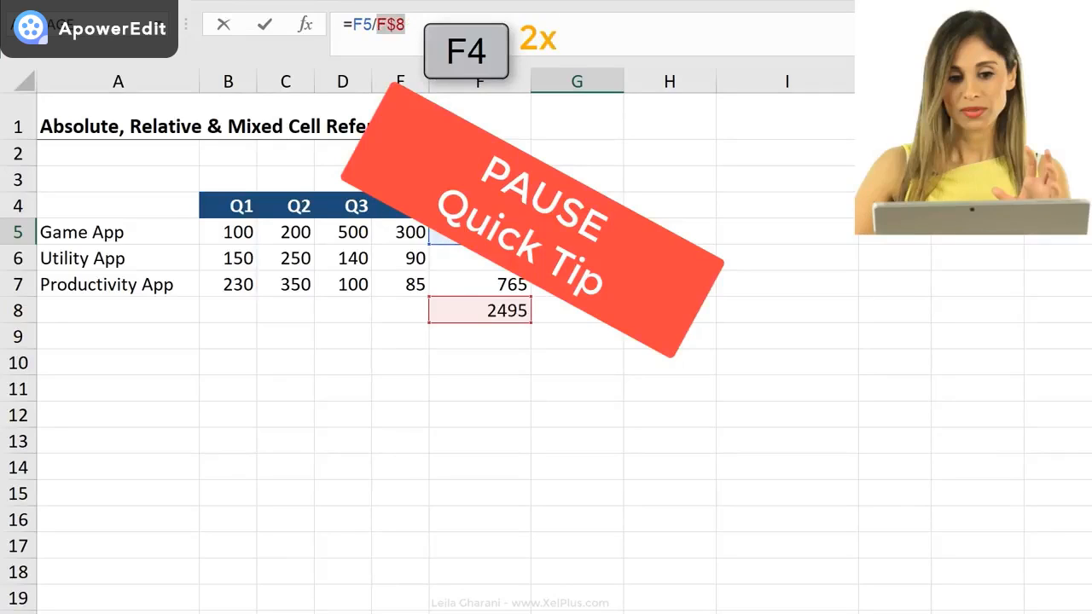
key("F4")
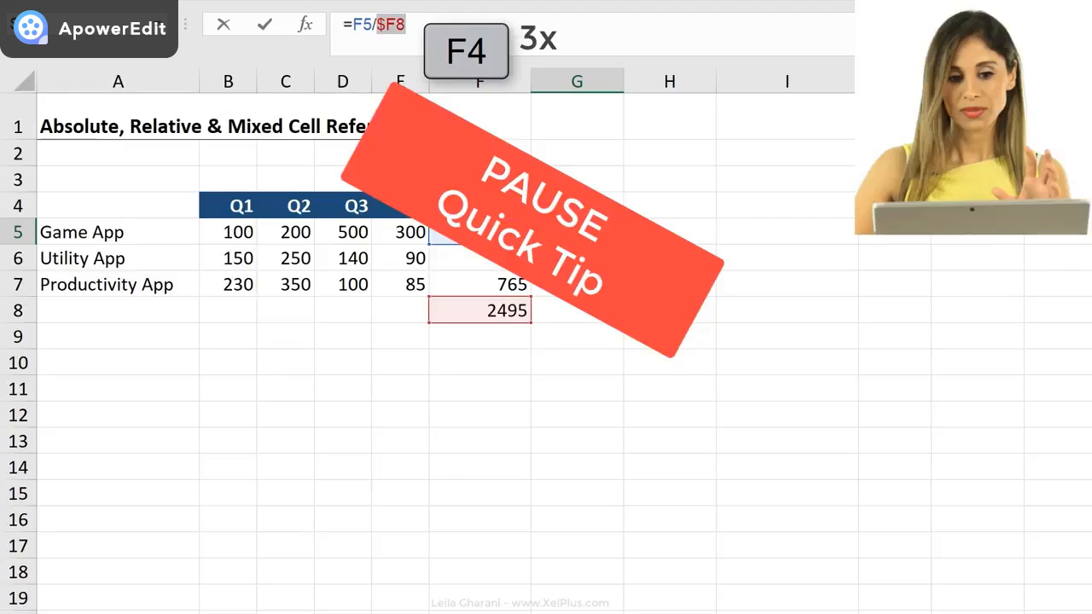
key("F4")
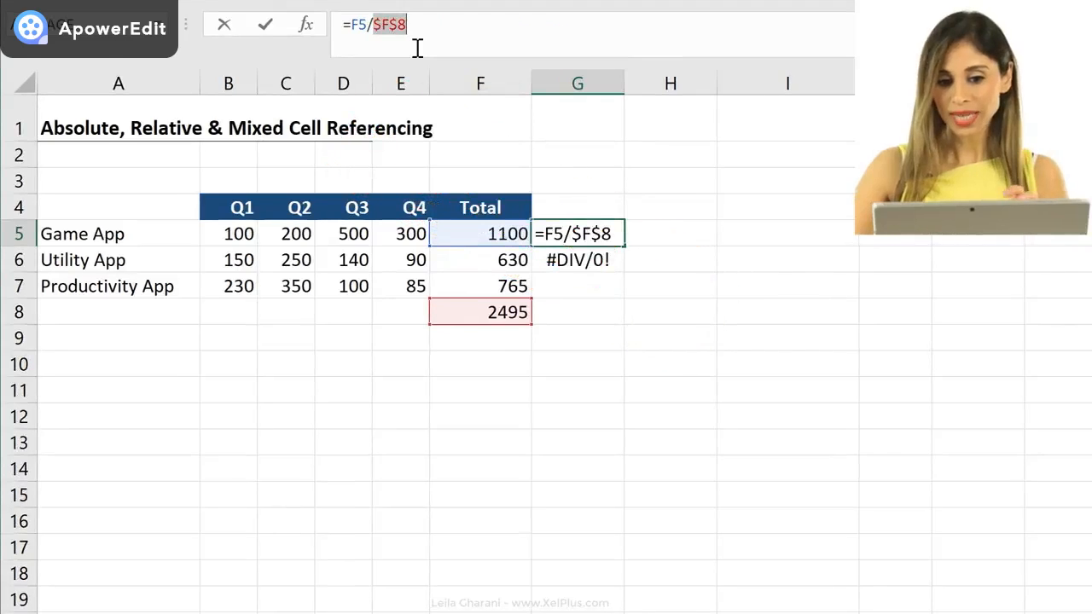
key("ctrl+Return")
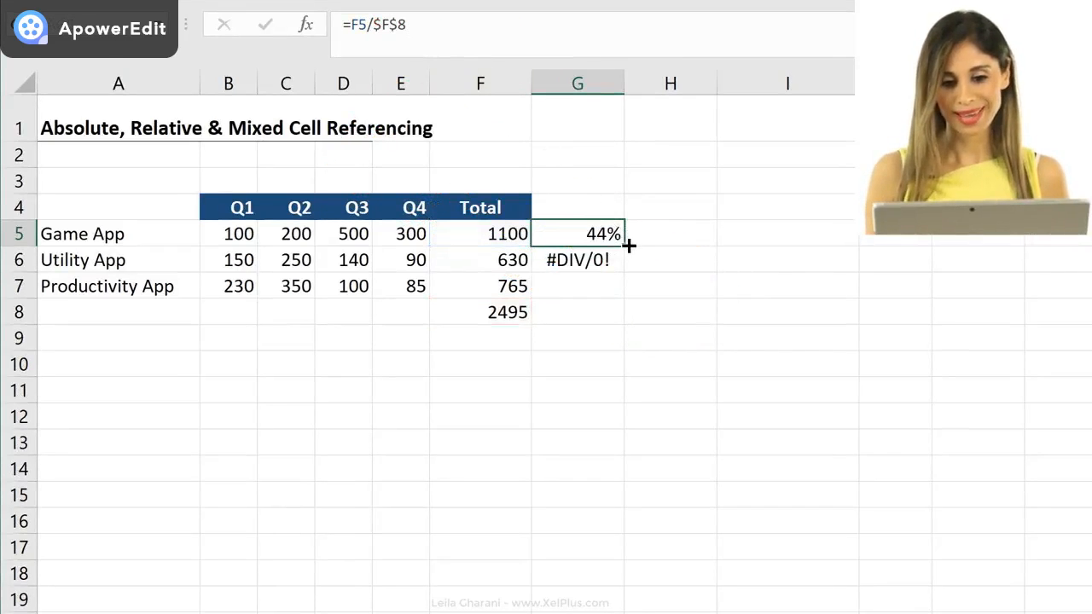
left_click_drag(625, 245, 620, 297)
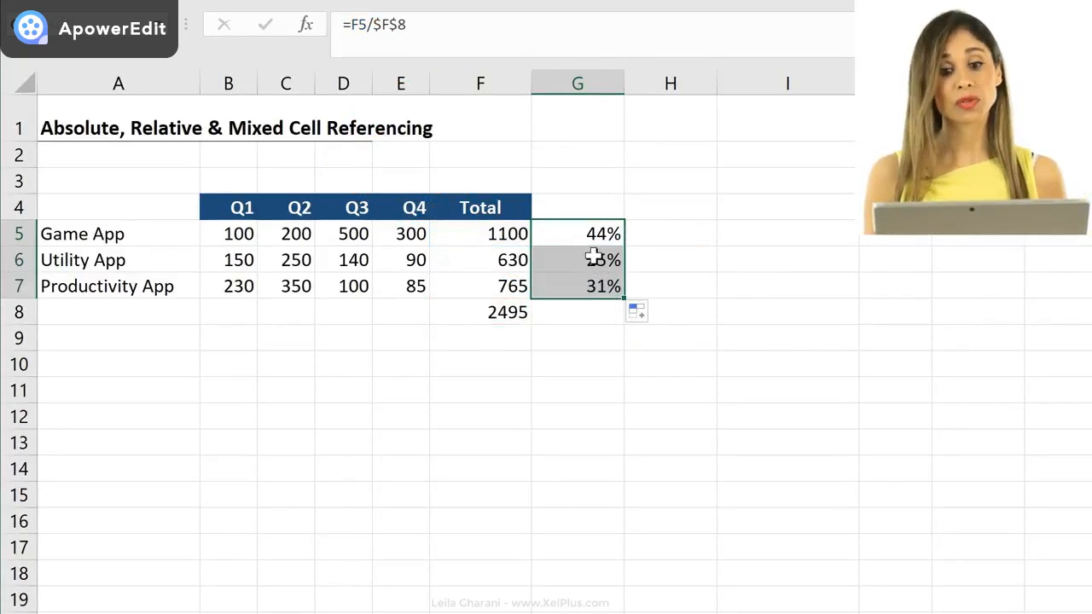
Inspect which cells the share formulas in G6 and G7 refer to, then select the Game App's Q1 value.
left_click(593, 256)
left_click(415, 28)
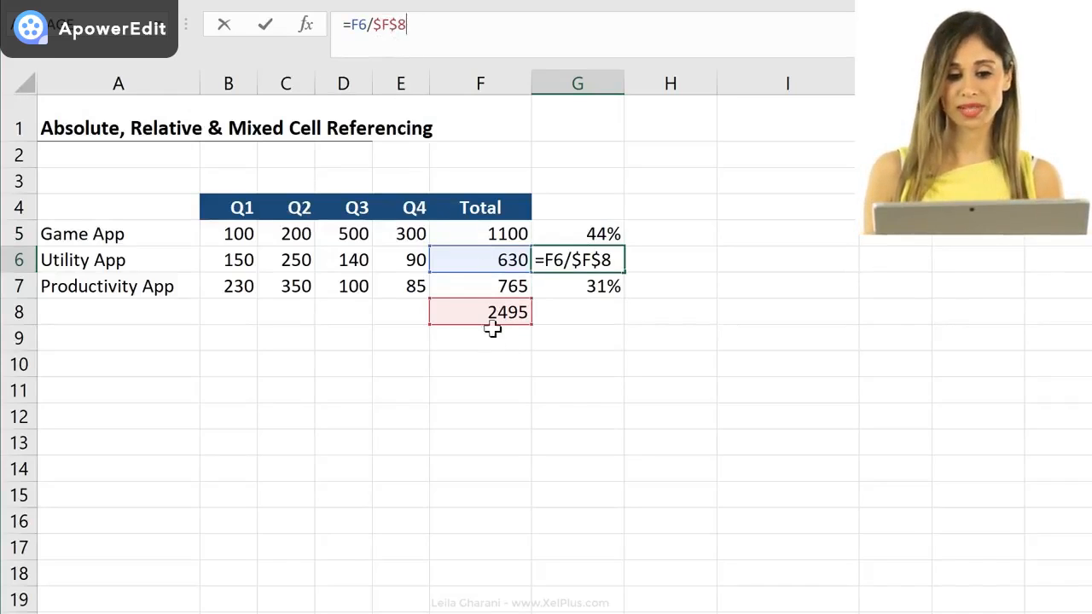
key("Return")
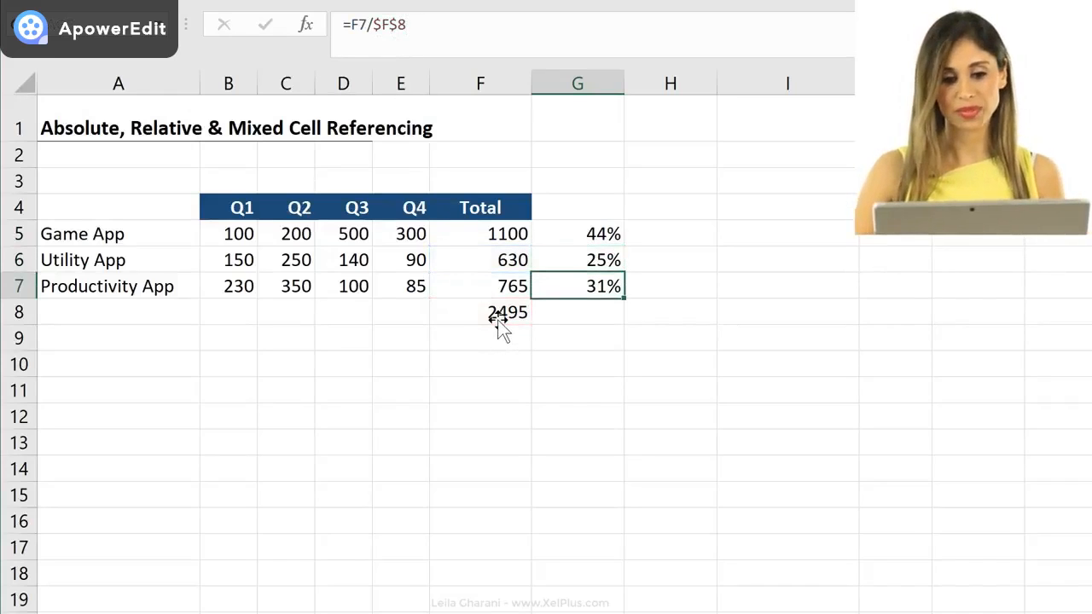
left_click(450, 34)
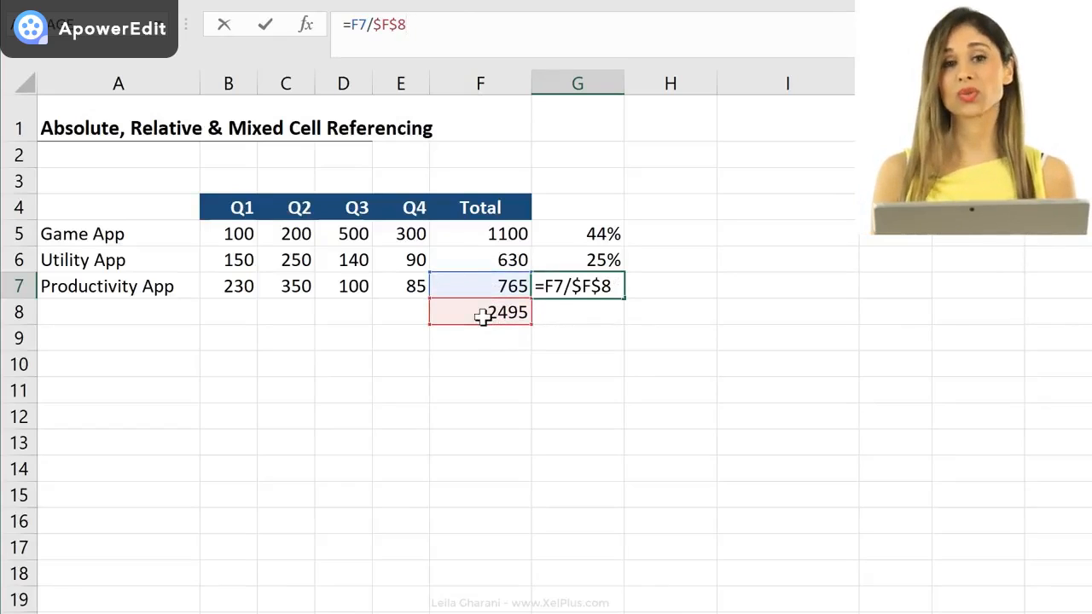
key("ctrl+Return")
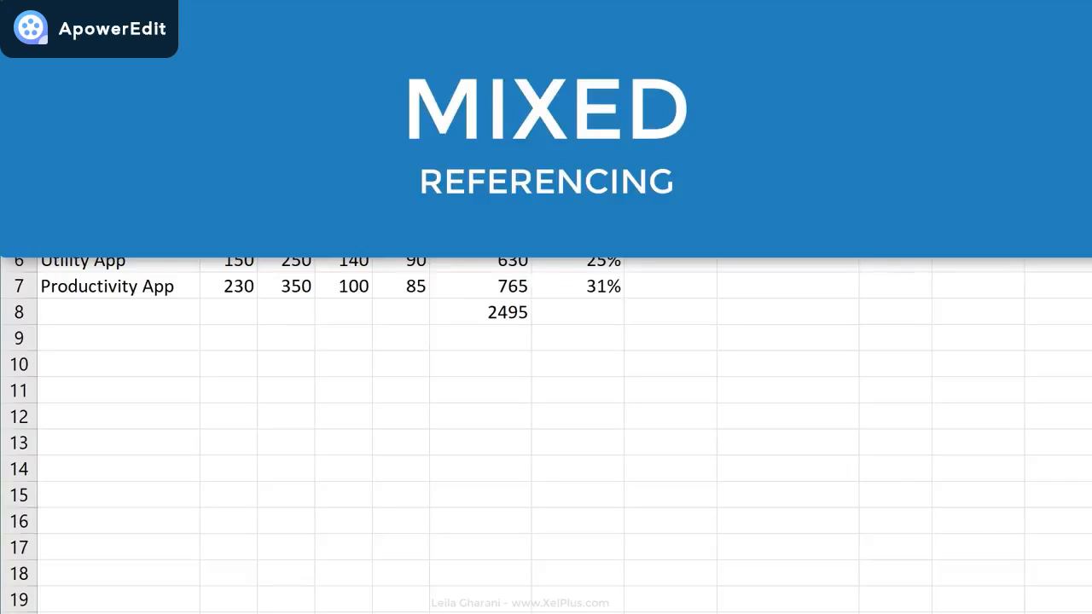
left_click(238, 235)
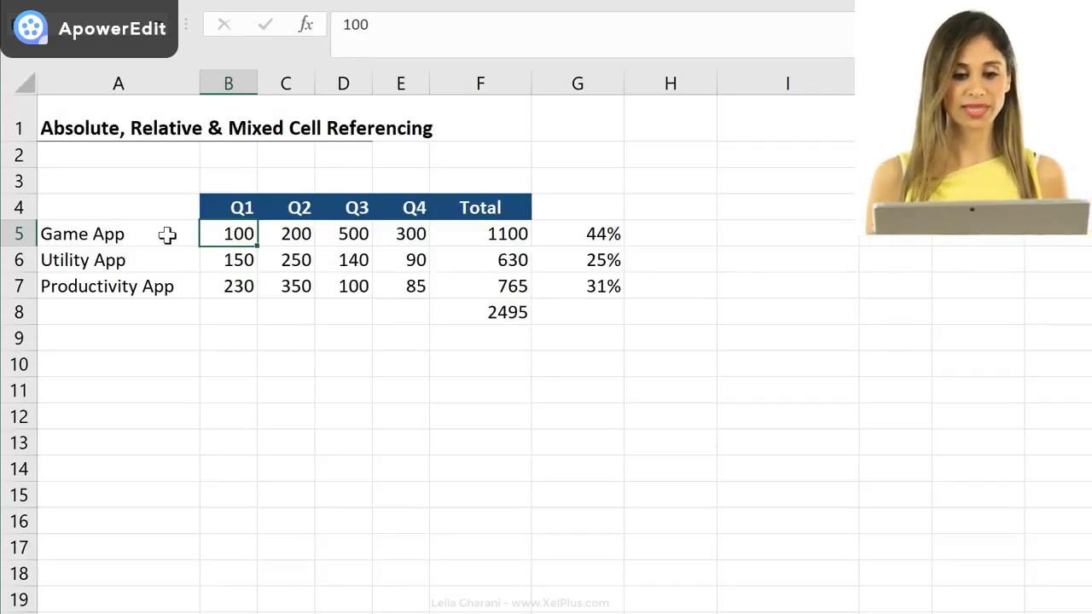
Copy the app and quarter table A4:E7 to I4 and clear the copied quarterly values in J5:M7.
left_click_drag(141, 203, 386, 292)
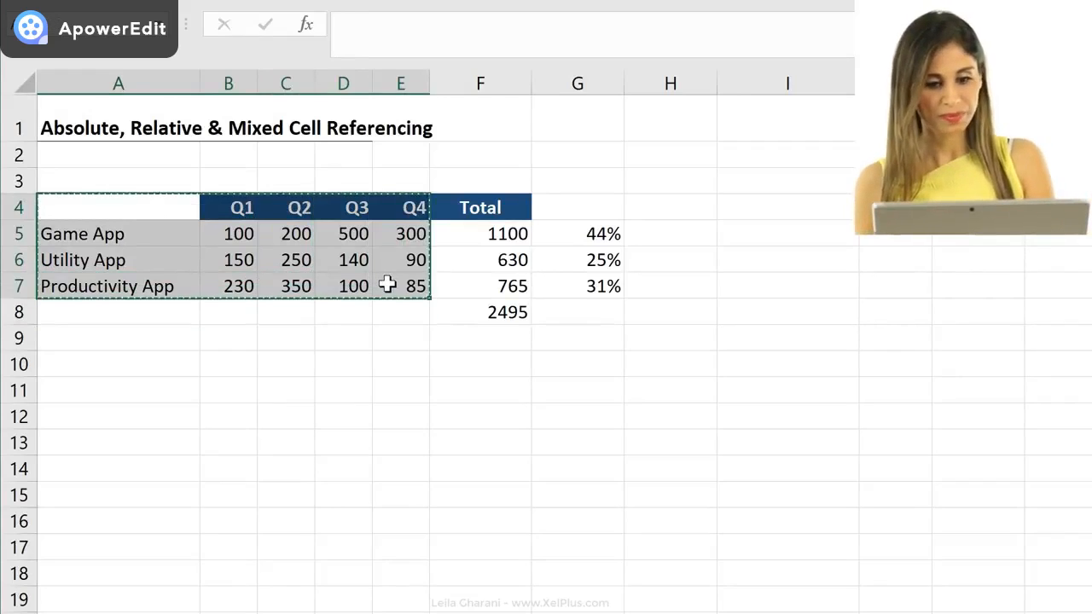
key("ctrl+c")
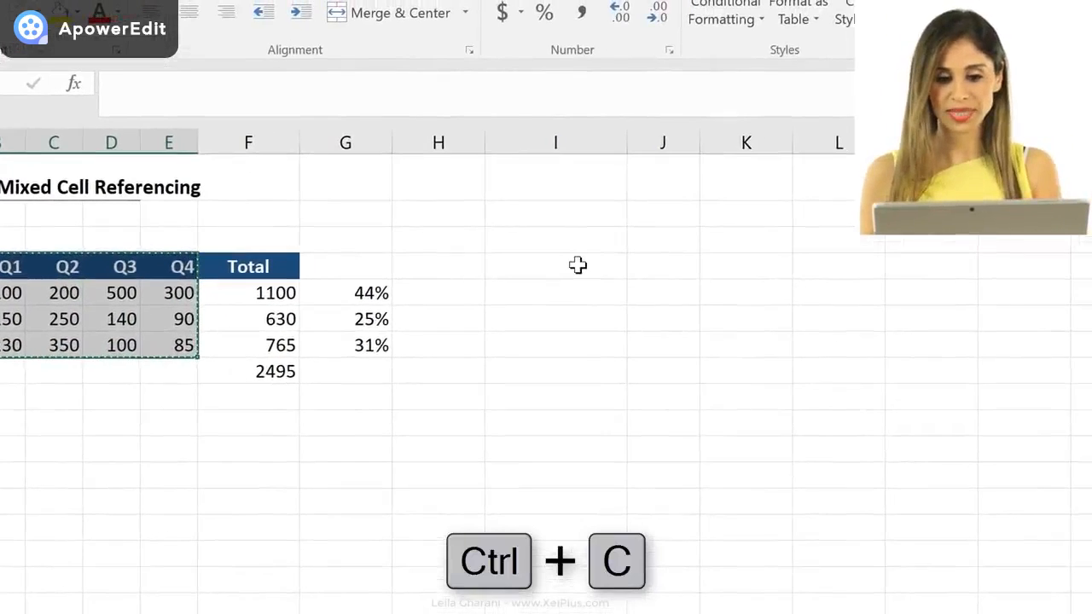
left_click(577, 266)
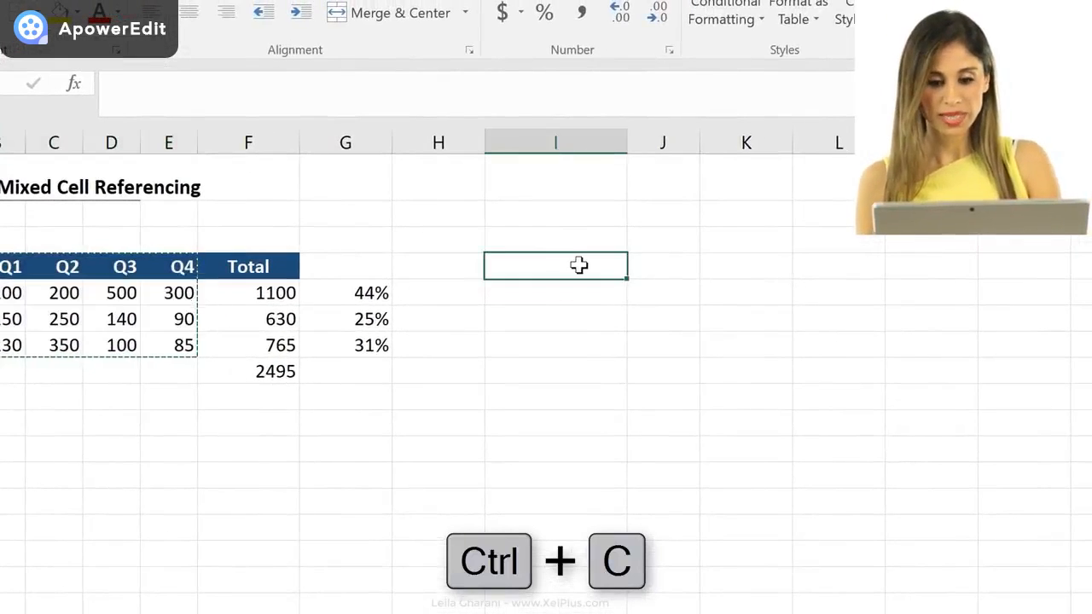
key("ctrl+v")
left_click_drag(676, 293, 947, 359)
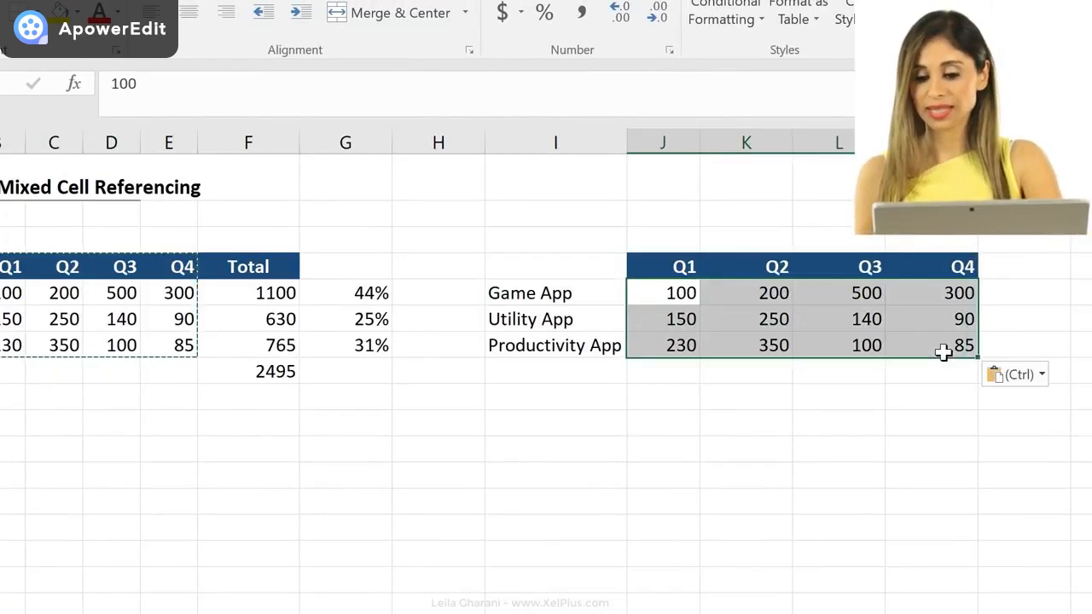
key("Delete")
left_click(683, 289)
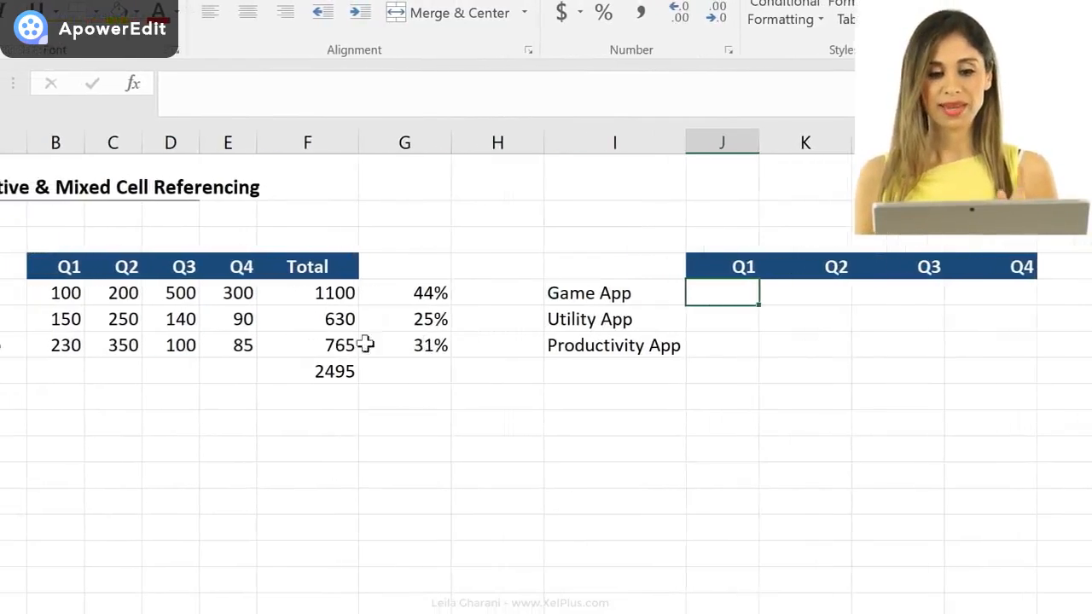
Calculate the Game App's Q1 share of its own total in J5 with =B5/F5 and format it as a percentage.
left_click(68, 292)
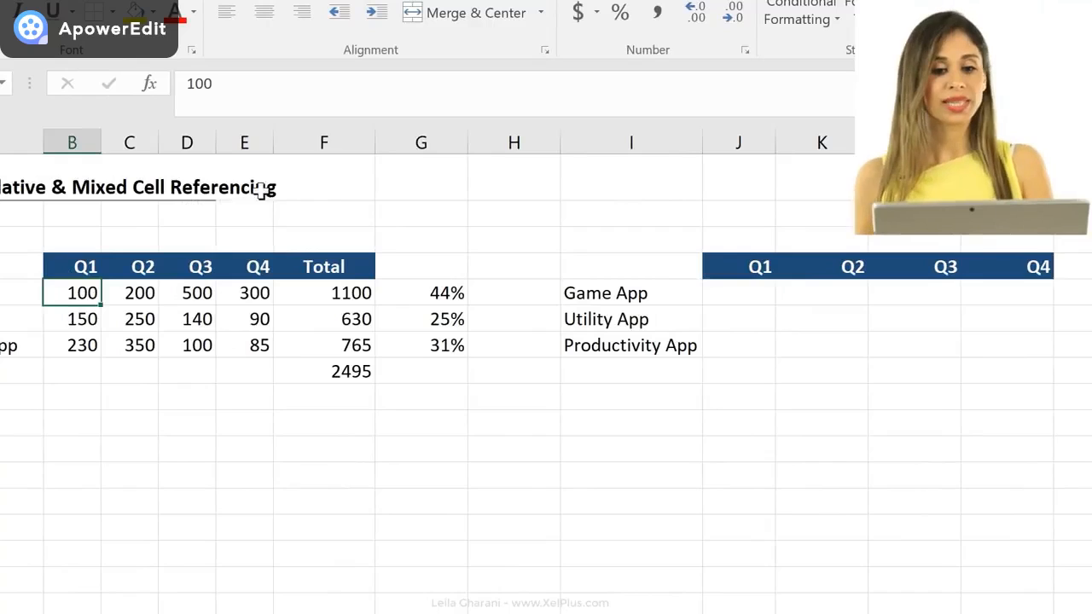
left_click(338, 297)
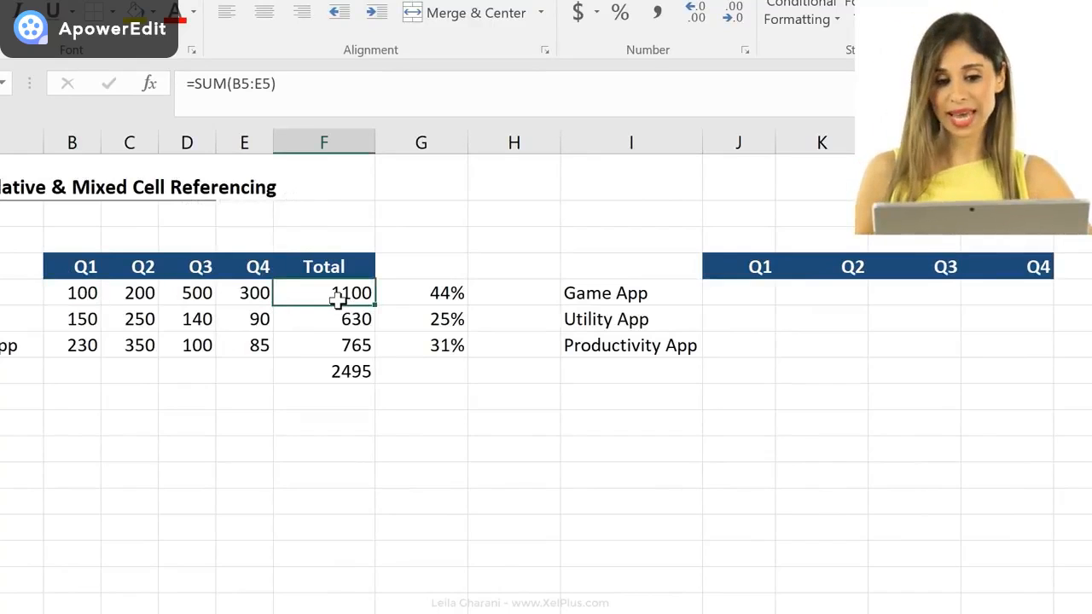
left_click(712, 293)
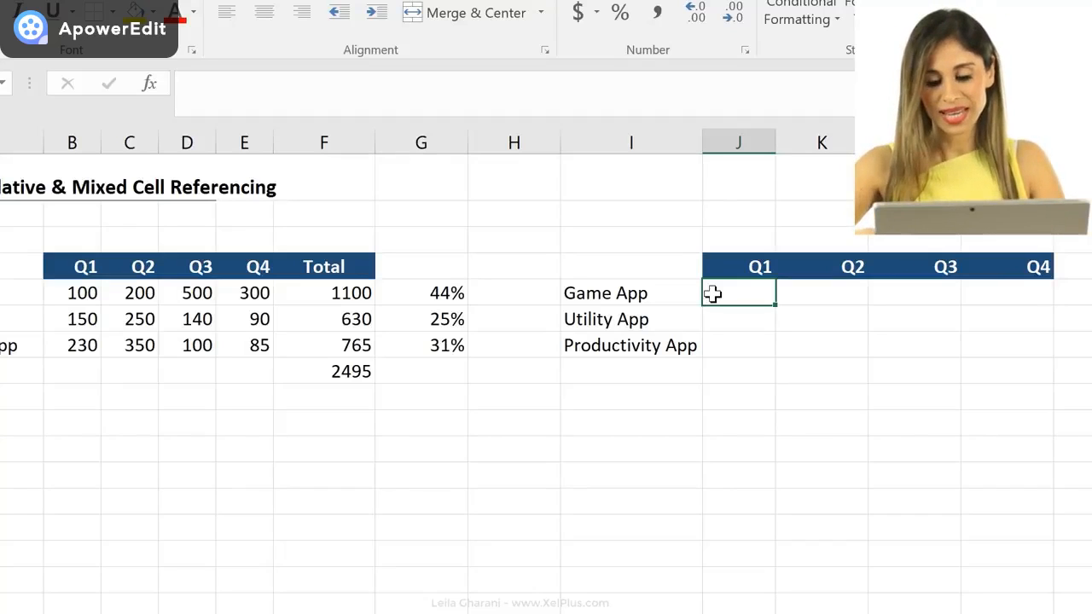
type("=")
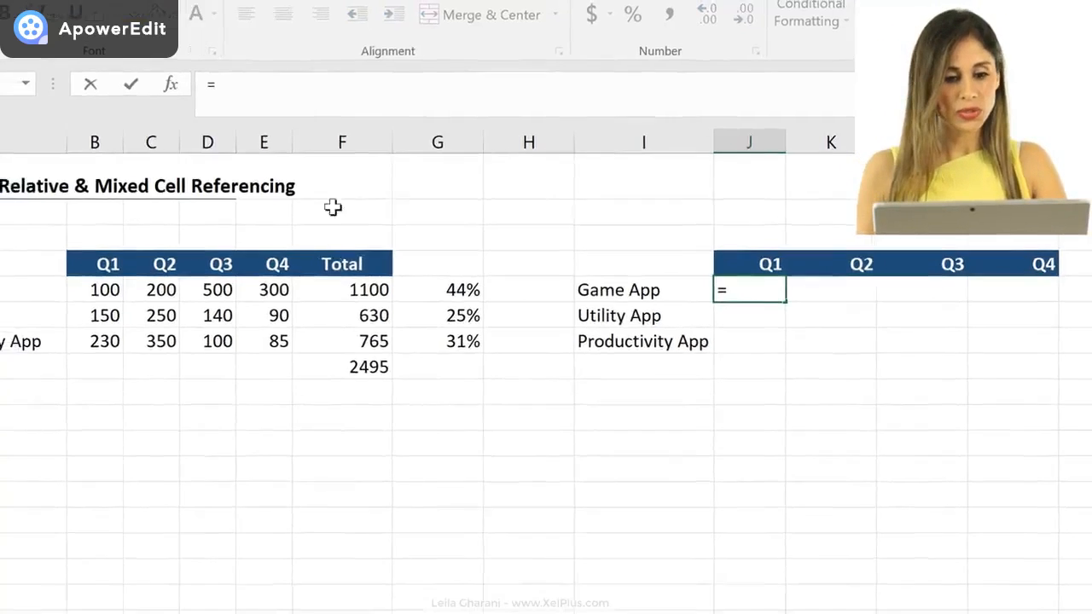
left_click(94, 297)
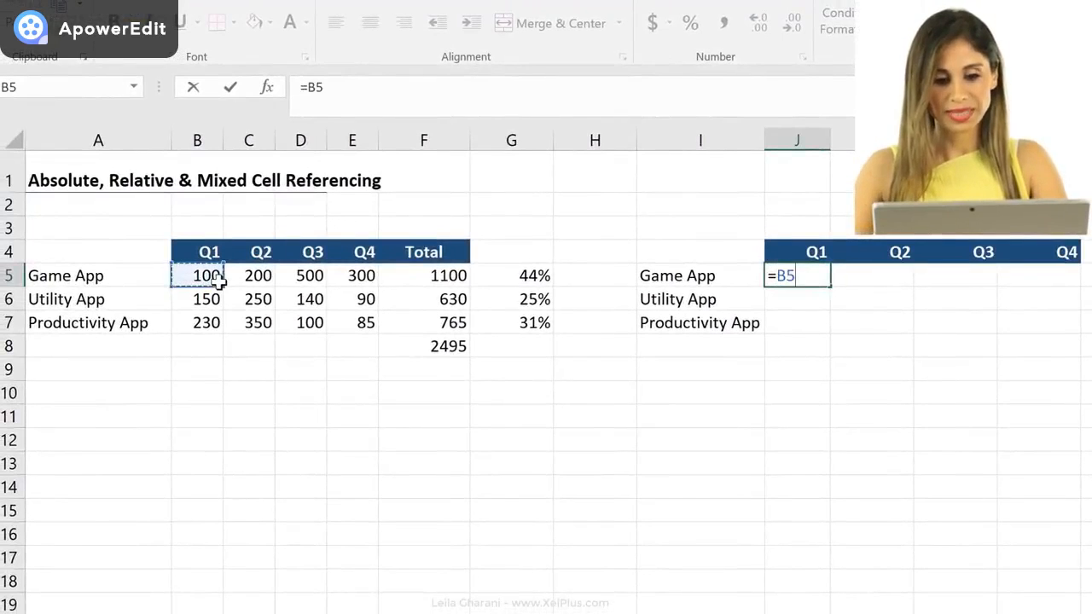
type("/")
left_click(419, 273)
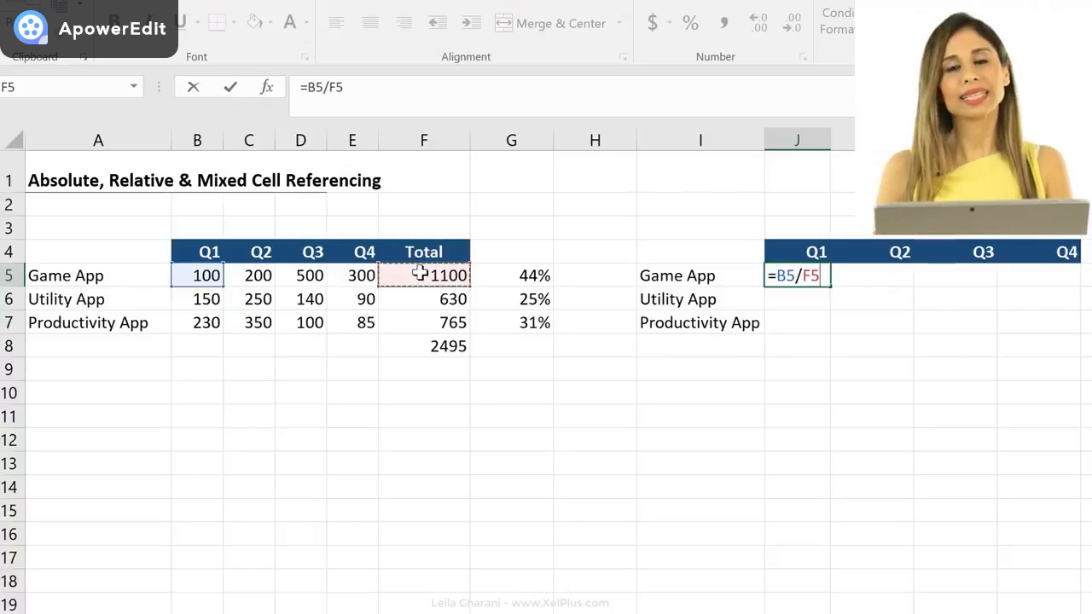
key("ctrl+Return")
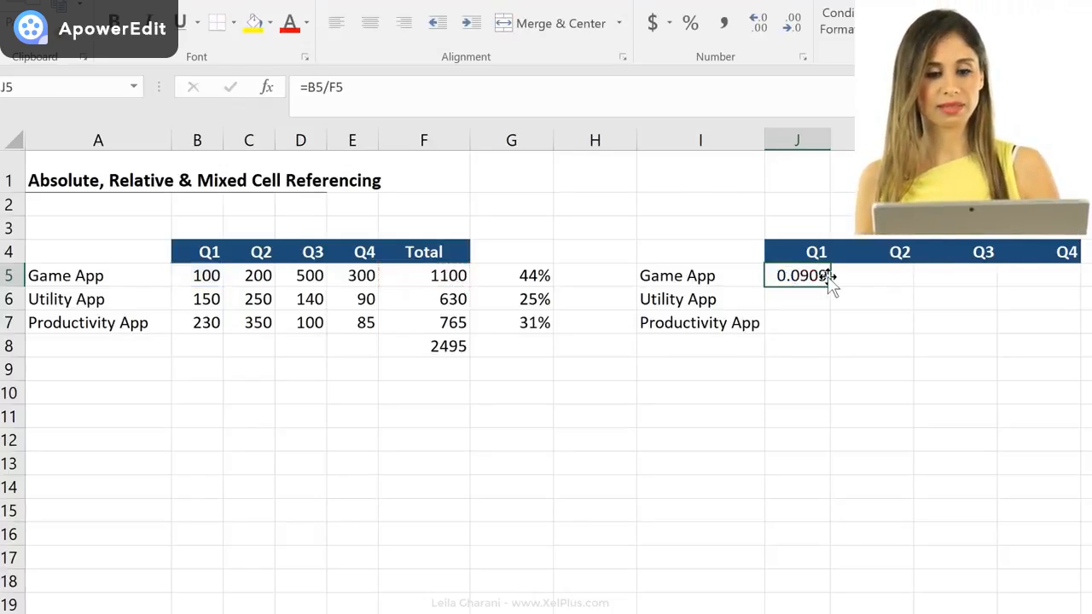
left_click(690, 23)
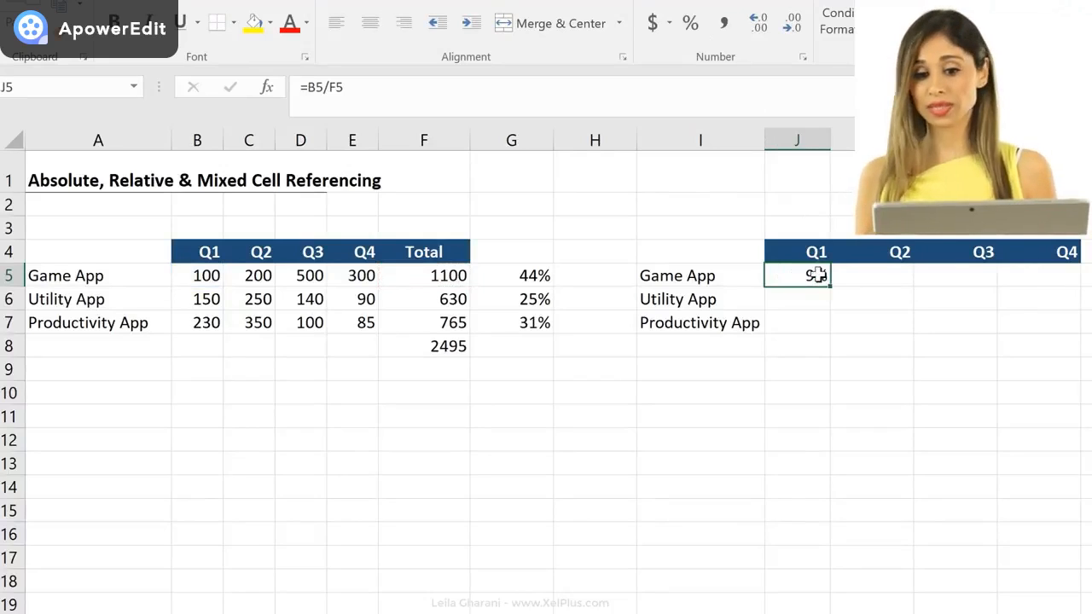
Try filling the quarterly share formula from J5 across to K5 and inspect the cell references in the copy.
left_click_drag(831, 289, 892, 285)
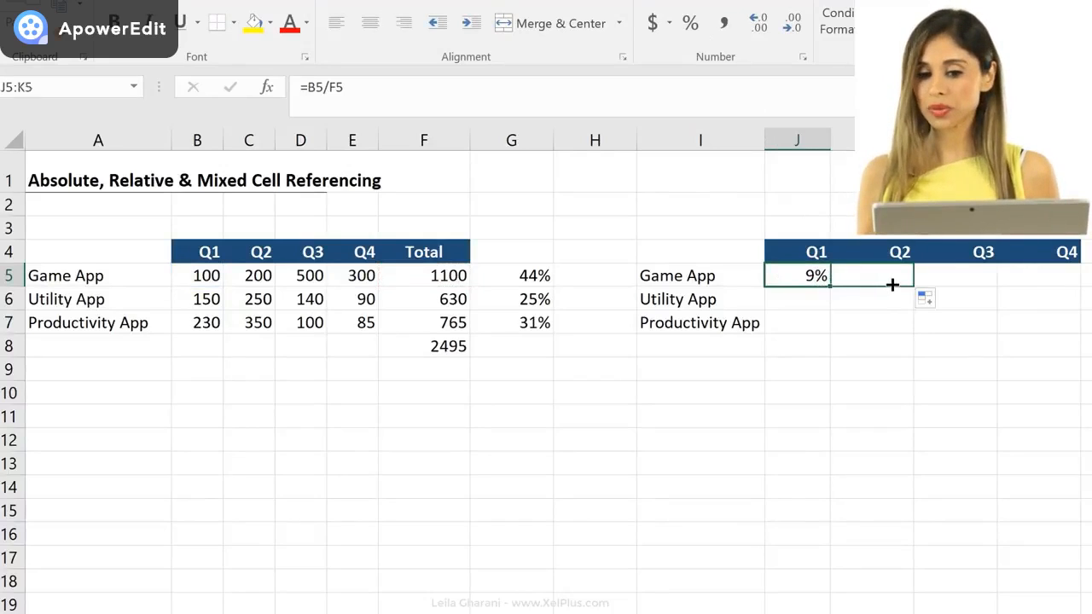
left_click(845, 274)
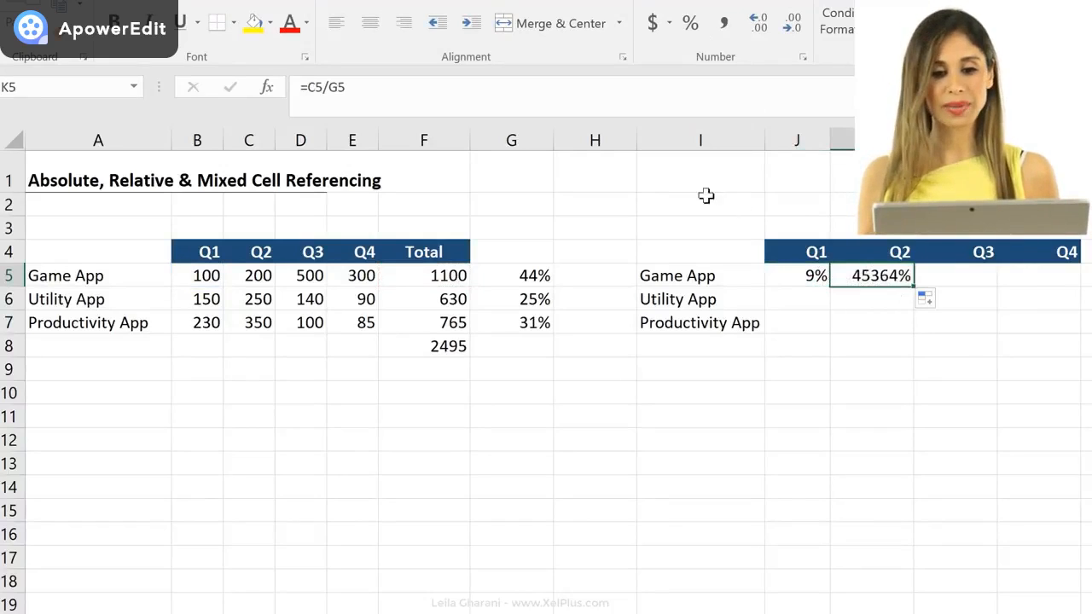
left_click(515, 101)
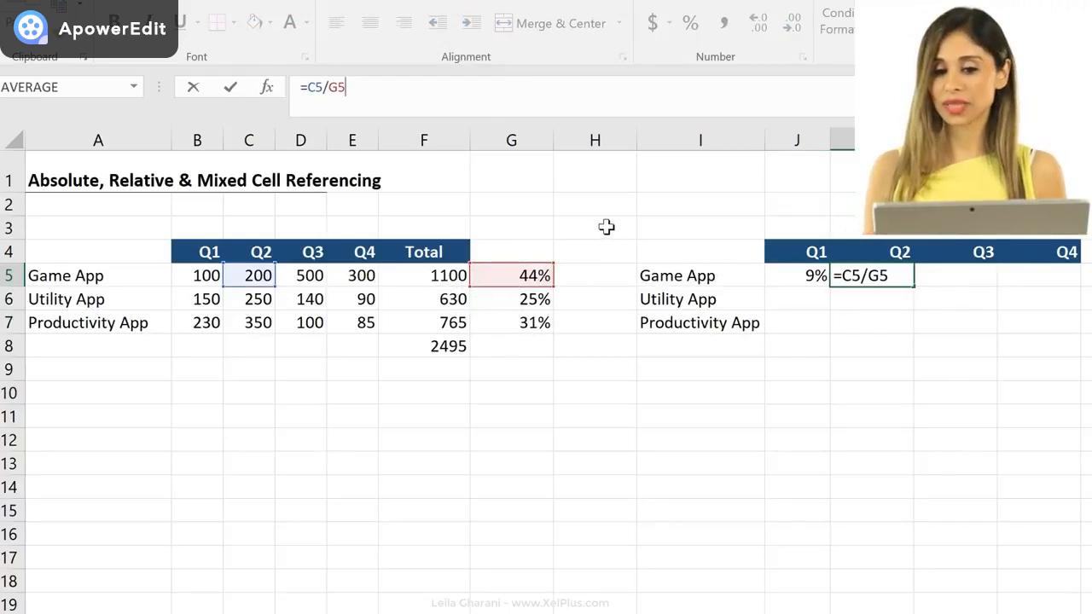
key("ctrl+Return")
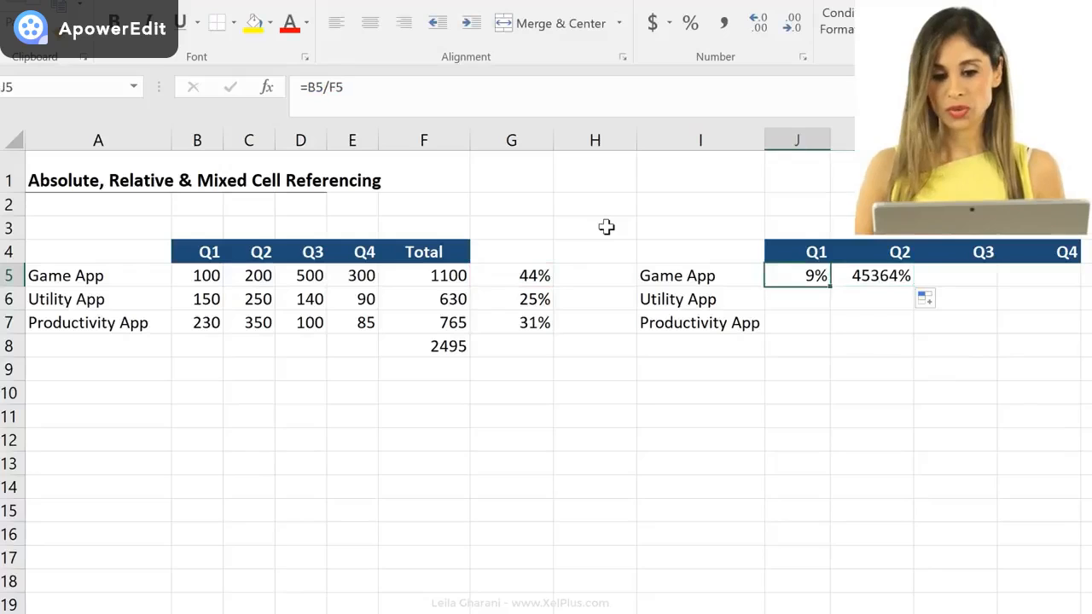
Make the total reference absolute in J5 so the formula reads =B5/$F$5, and fill it across to M5.
key("Left")
left_click(341, 88)
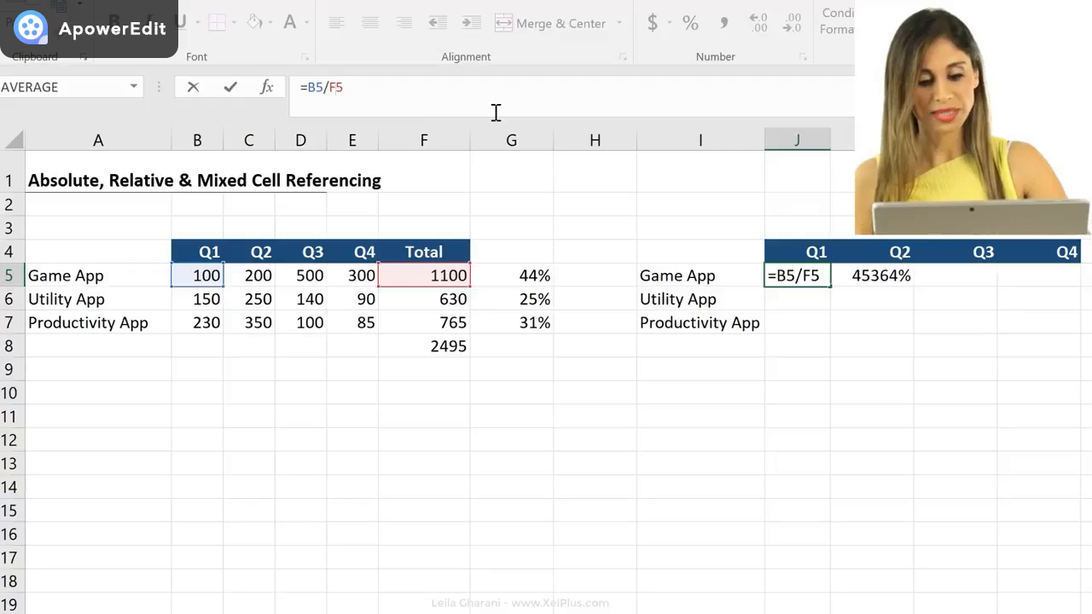
key("F4")
key("ctrl+Return")
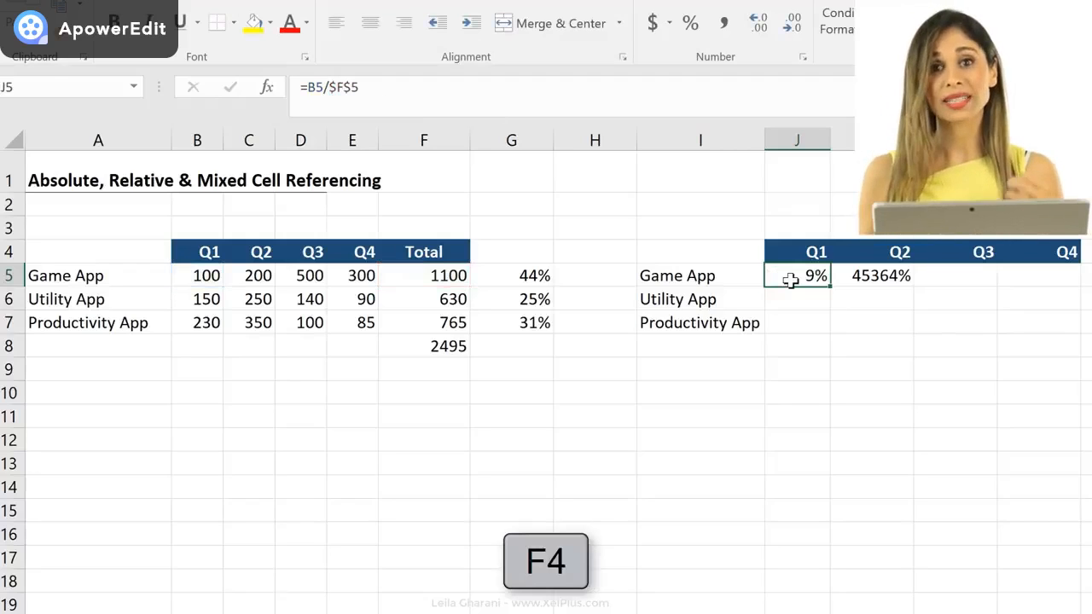
left_click_drag(830, 285, 1045, 287)
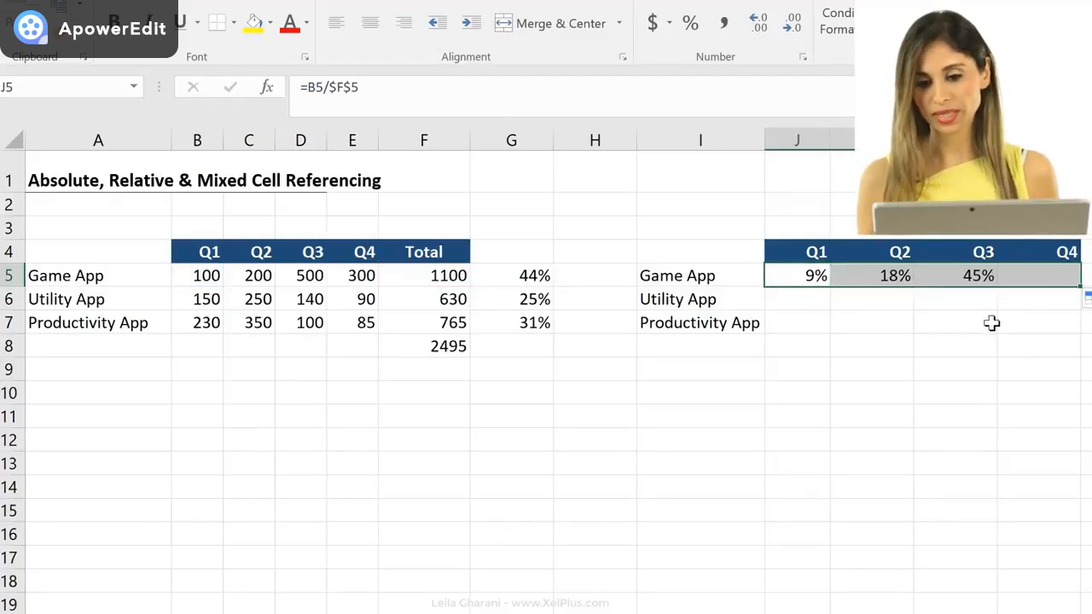
Inspect which cells the Game App's Q4 share formula in M5 refers to.
left_click(1013, 280)
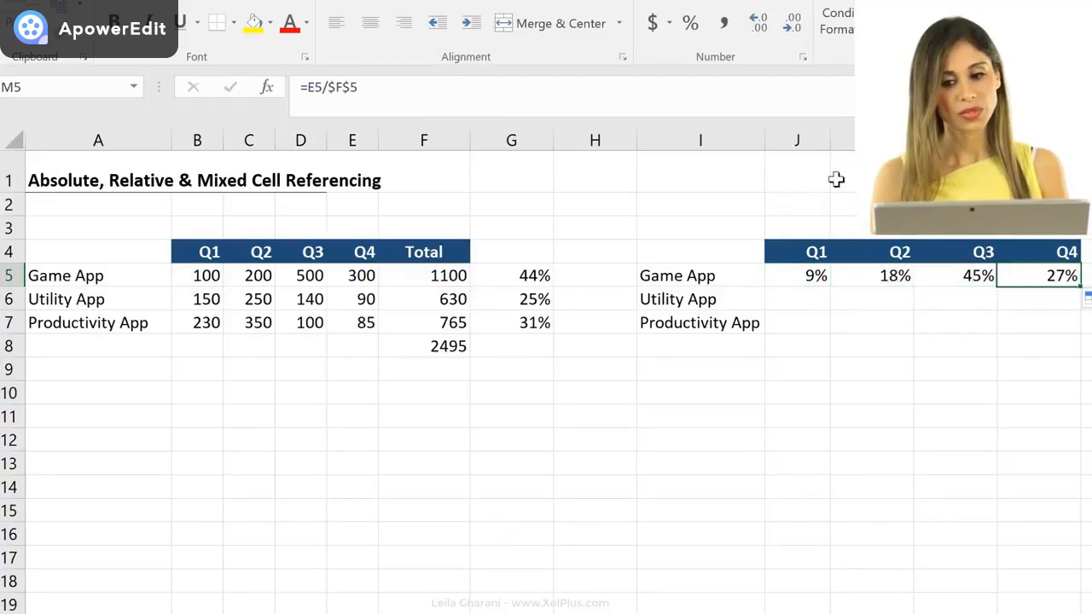
left_click(488, 100)
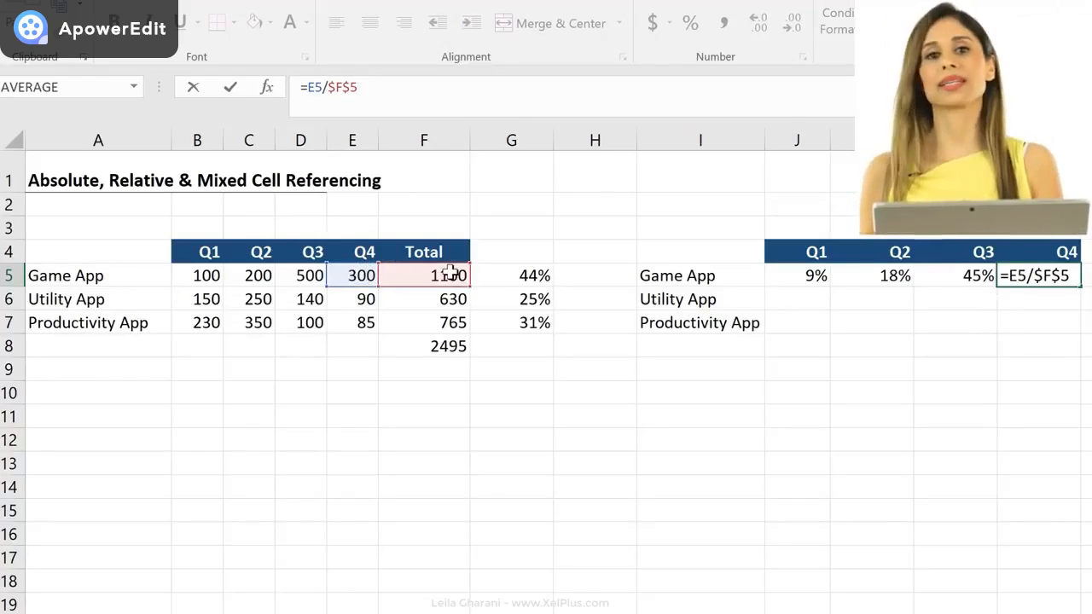
key("ctrl+Return")
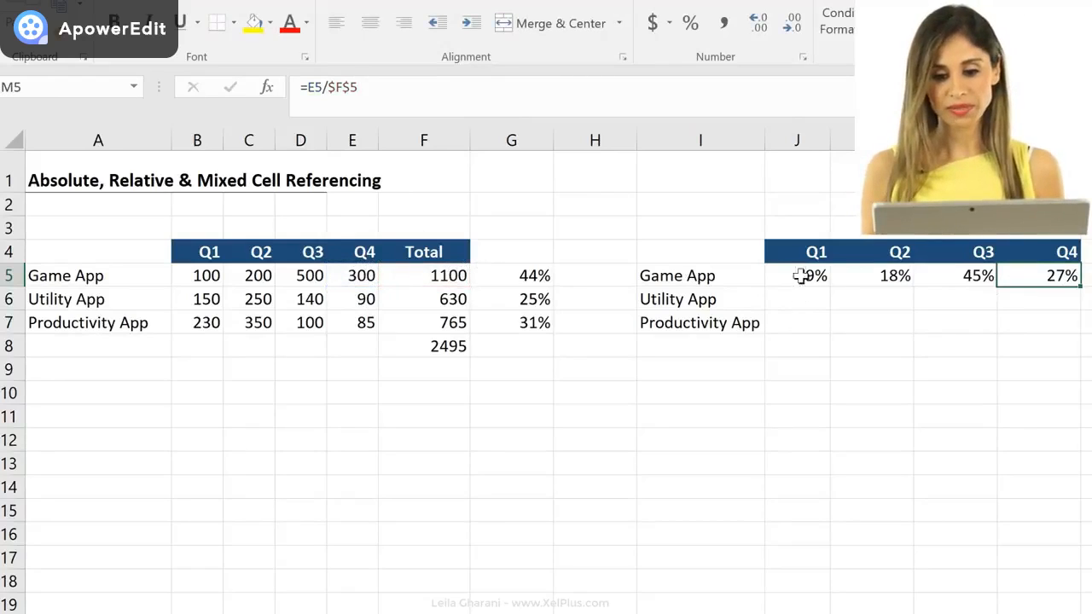
Try filling the Game App's share formulas down to row 7 and inspect the references in the Utility App's Q4 cell M6.
left_click_drag(802, 273, 1077, 331)
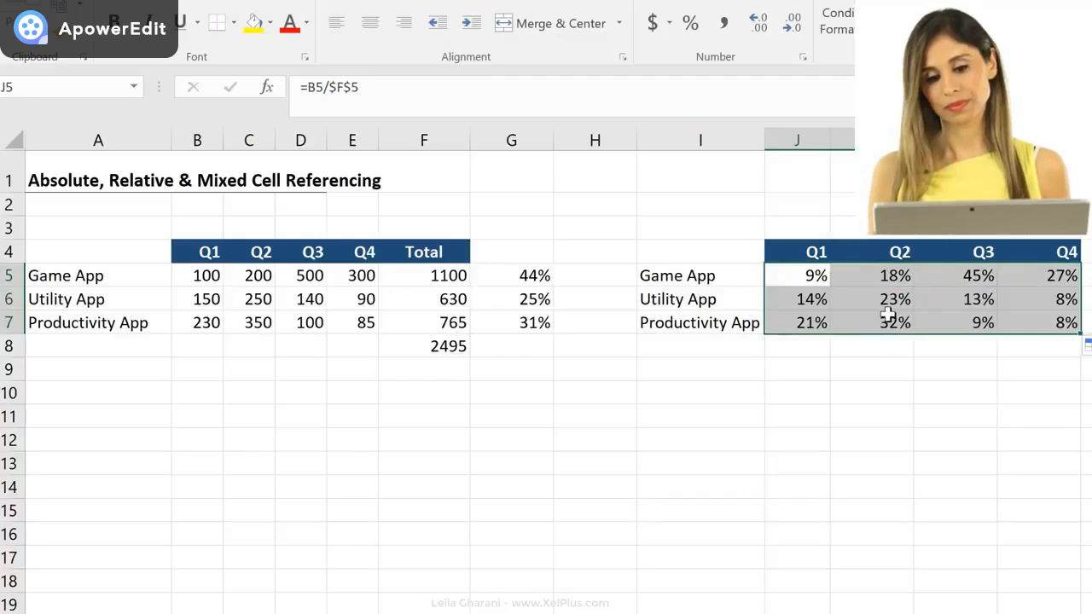
left_click(887, 317)
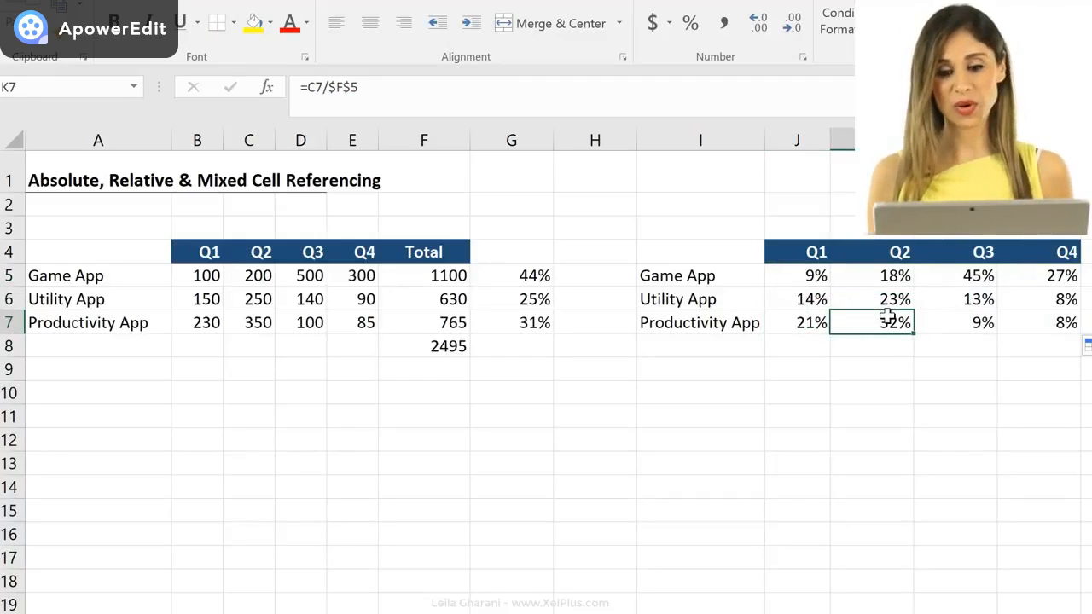
left_click_drag(798, 294, 1029, 295)
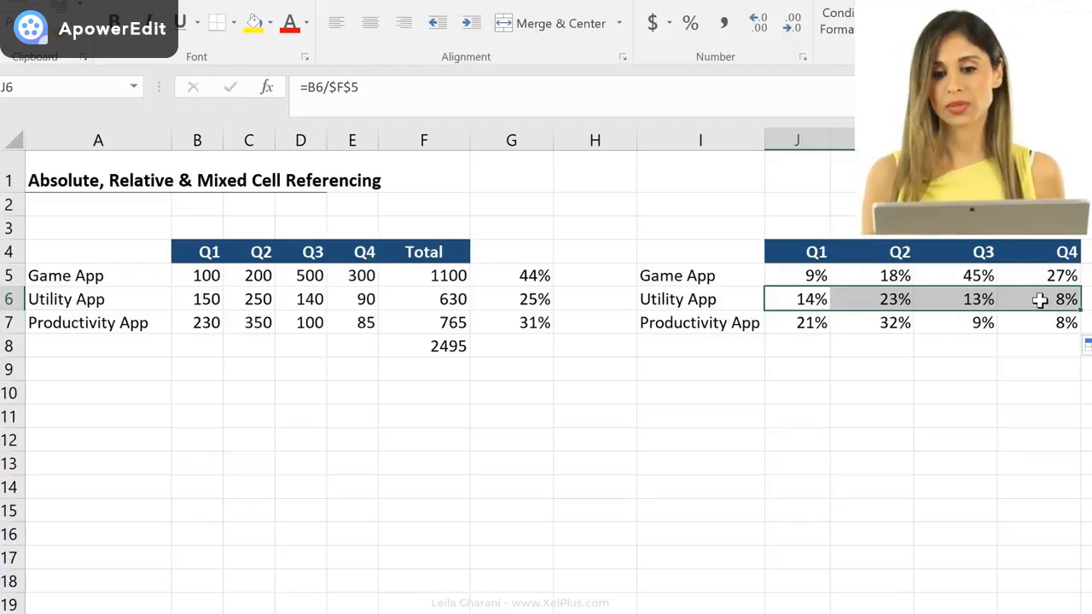
left_click(1040, 299)
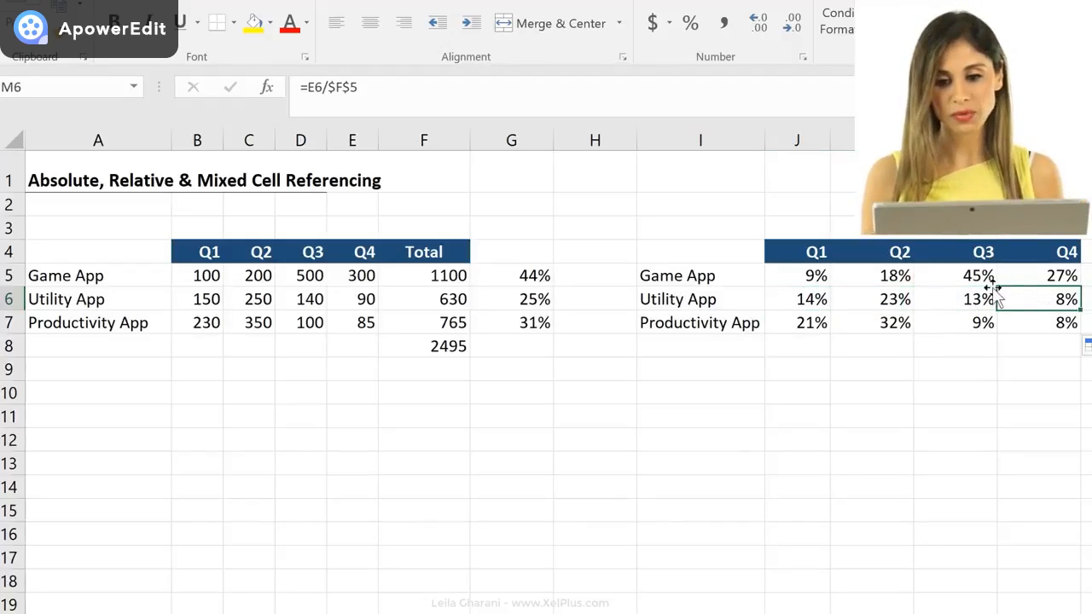
left_click(391, 99)
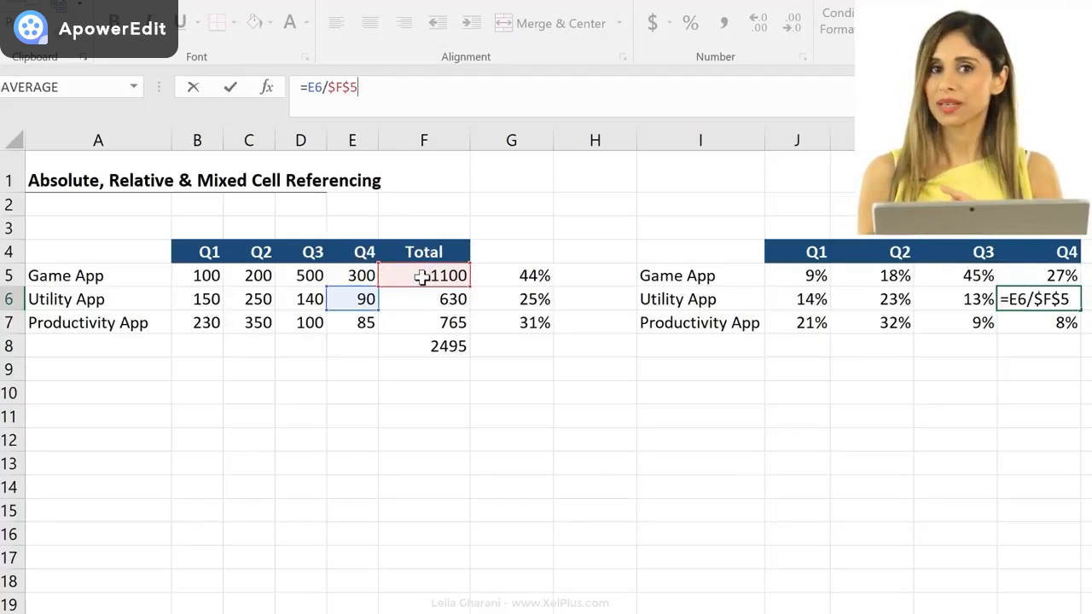
key("ctrl+Return")
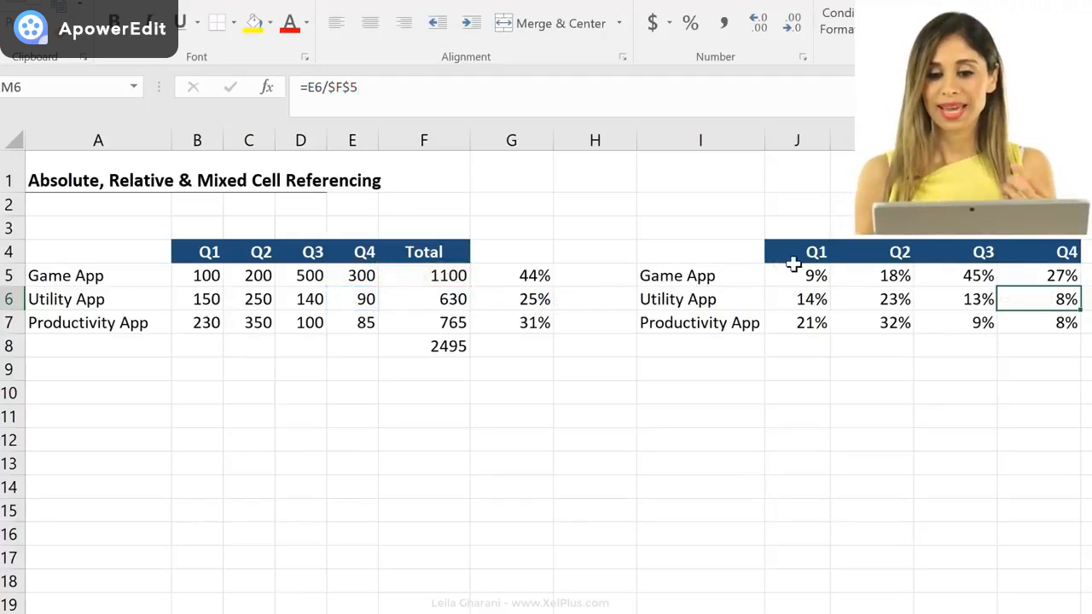
Lock only the column of the total reference in J5 so it reads =B5/$F5, and fill it across and down to M7.
left_click(776, 271)
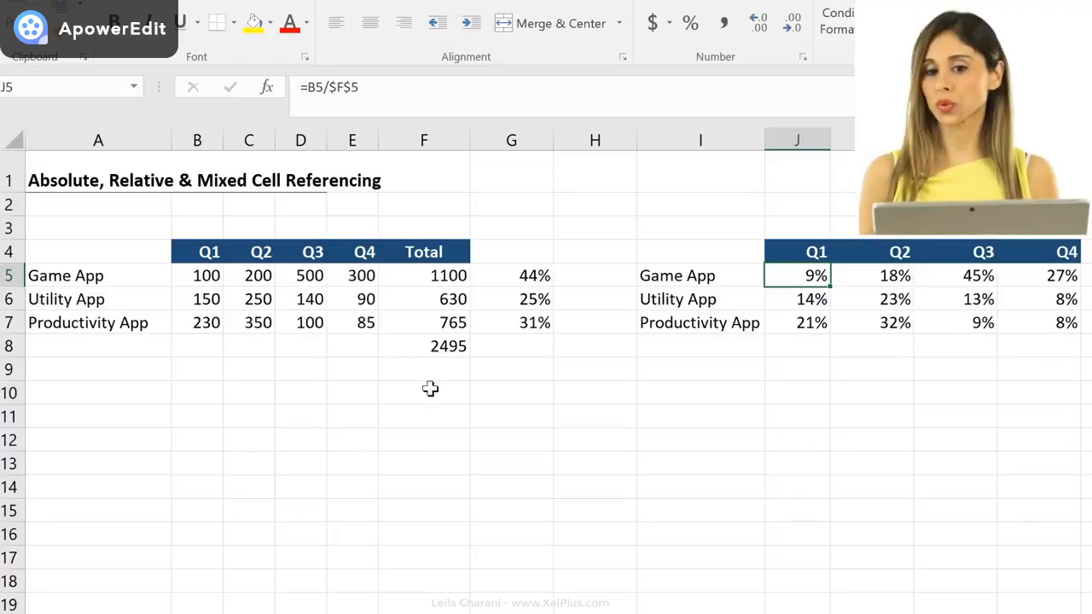
left_click(348, 87)
left_click(348, 87)
key("Left")
key("BackSpace")
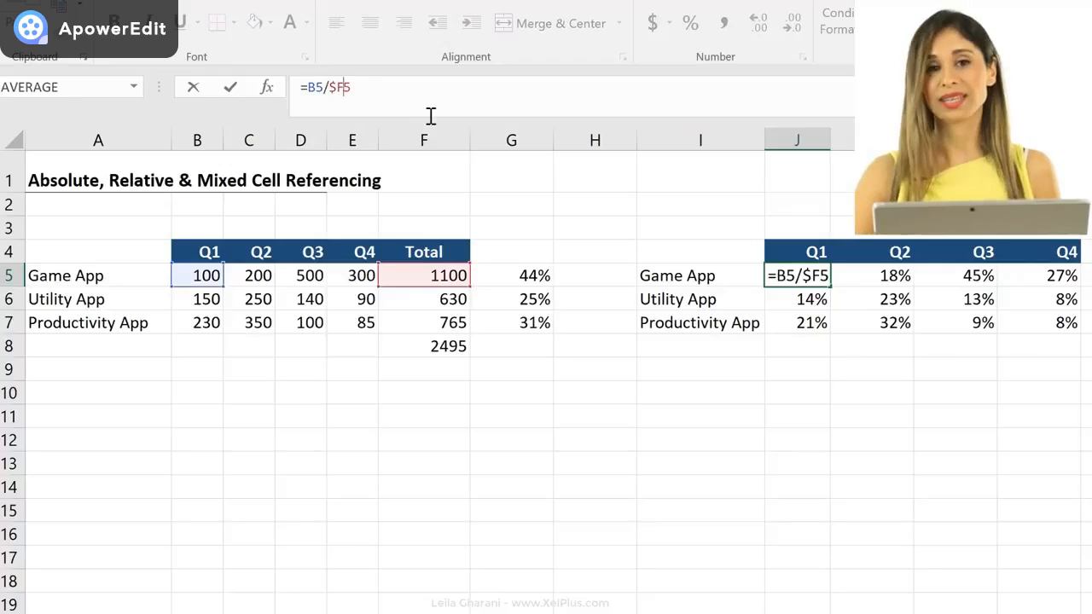
key("ctrl+Return")
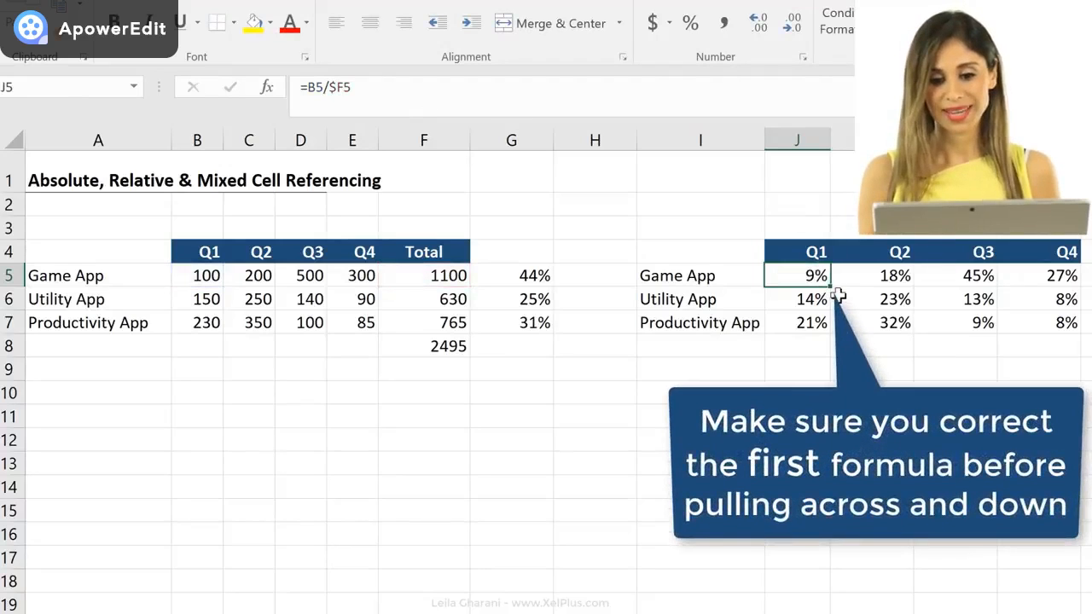
left_click_drag(831, 288, 1075, 333)
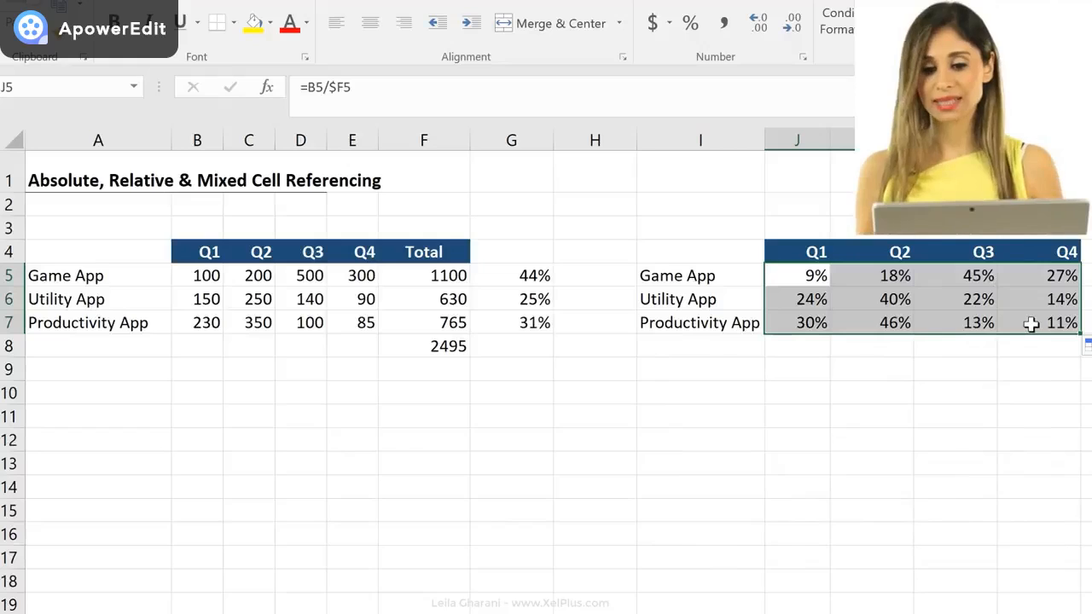
Inspect which cells the Productivity App's Q4 share formula in M7 refers to.
left_click(1031, 324)
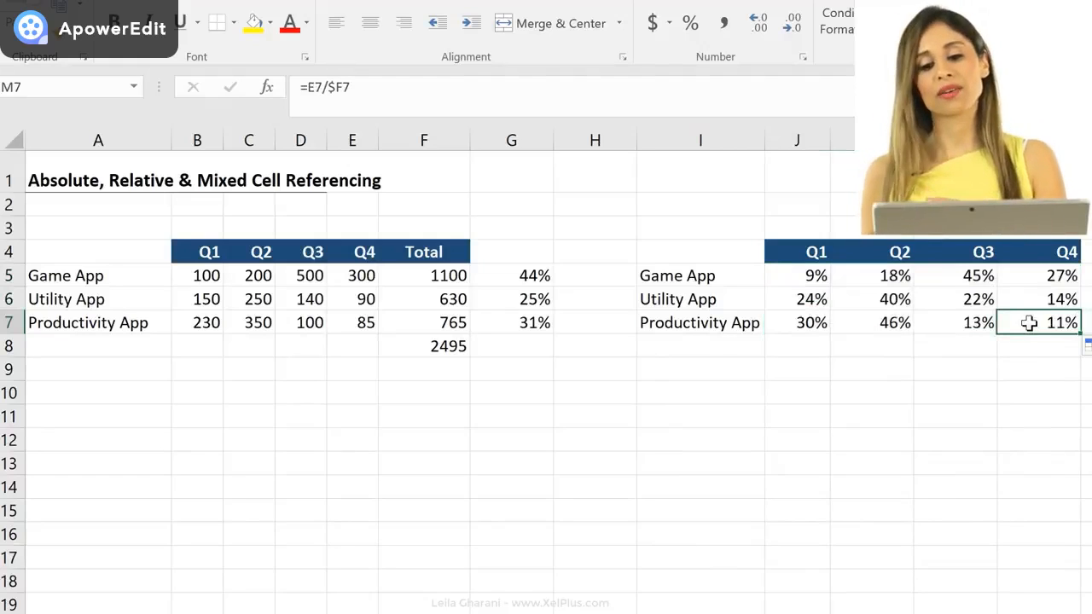
left_click(407, 82)
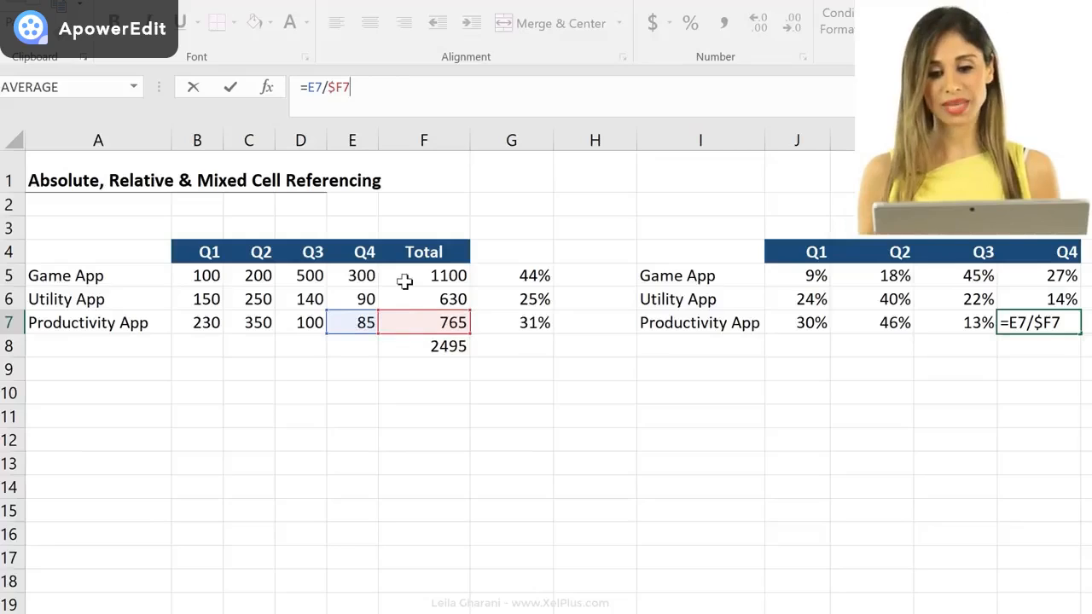
key("ctrl+Return")
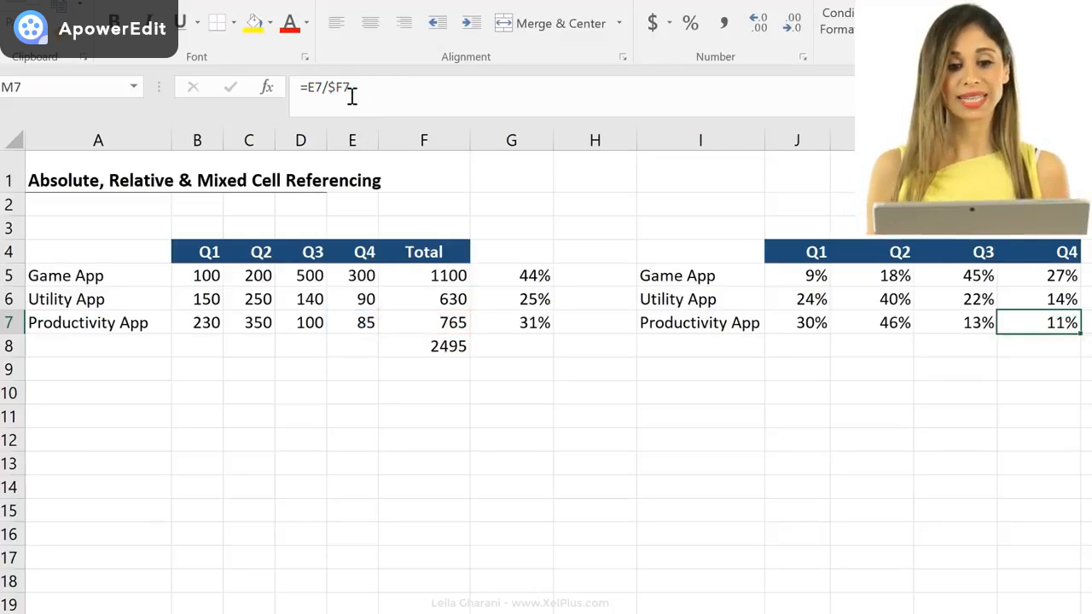